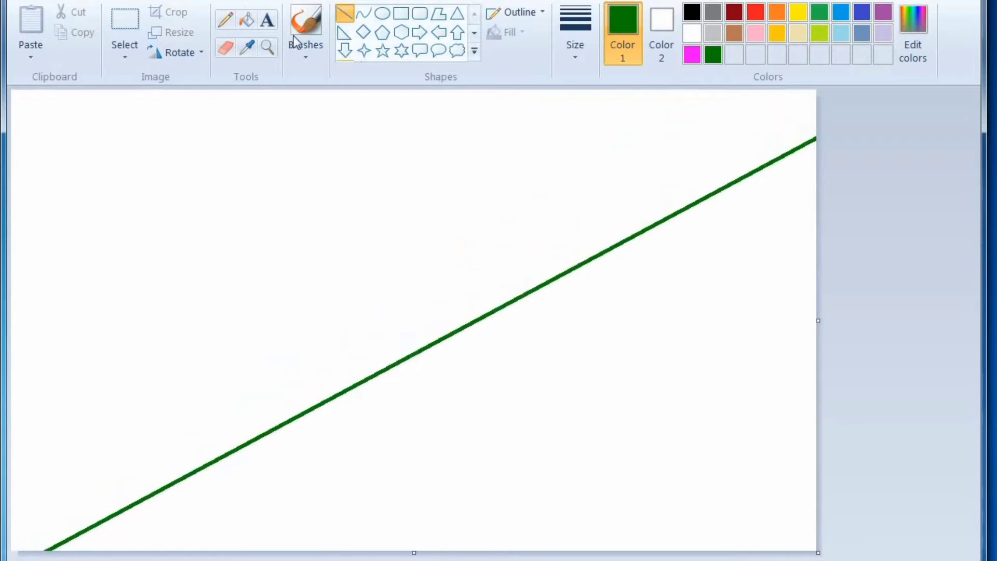
# Fill the area above the diagonal line with dark green and the area below it with red
pyautogui.click(247, 20)
pyautogui.click(238, 127)
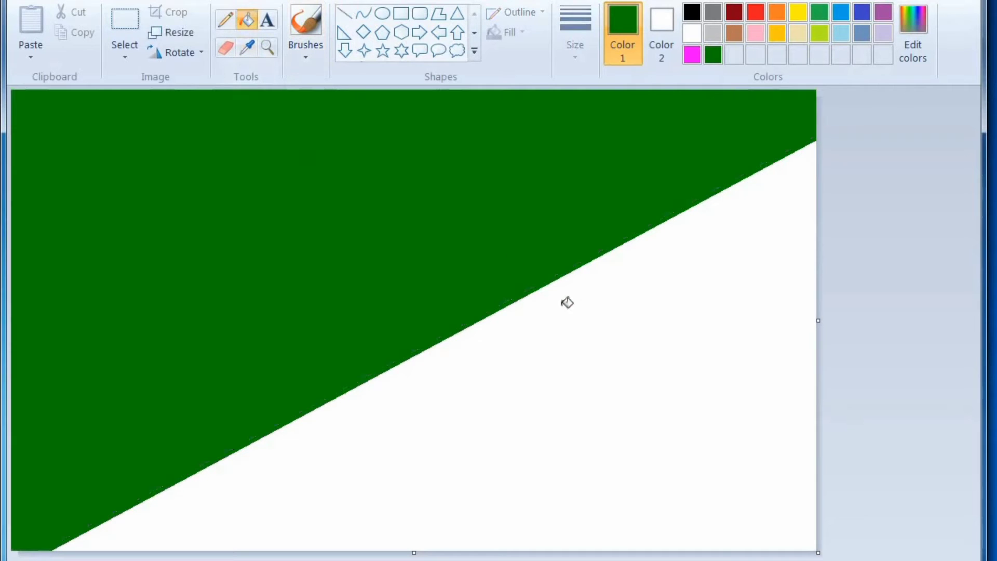
pyautogui.click(755, 12)
pyautogui.click(728, 228)
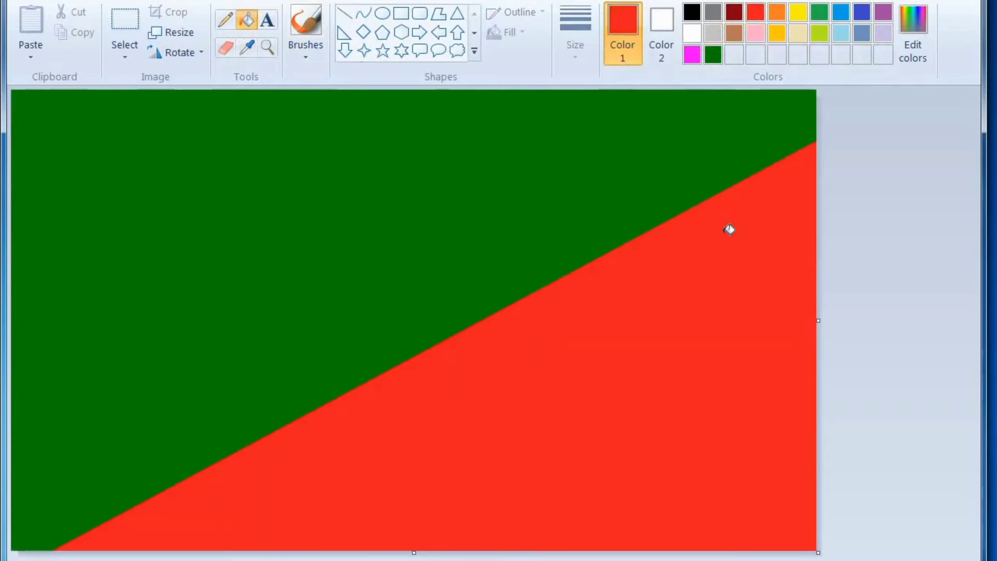
# Copy the image's pixel width, then resize the image to 1 pixel wide without maintaining the aspect ratio
pyautogui.click(188, 32)
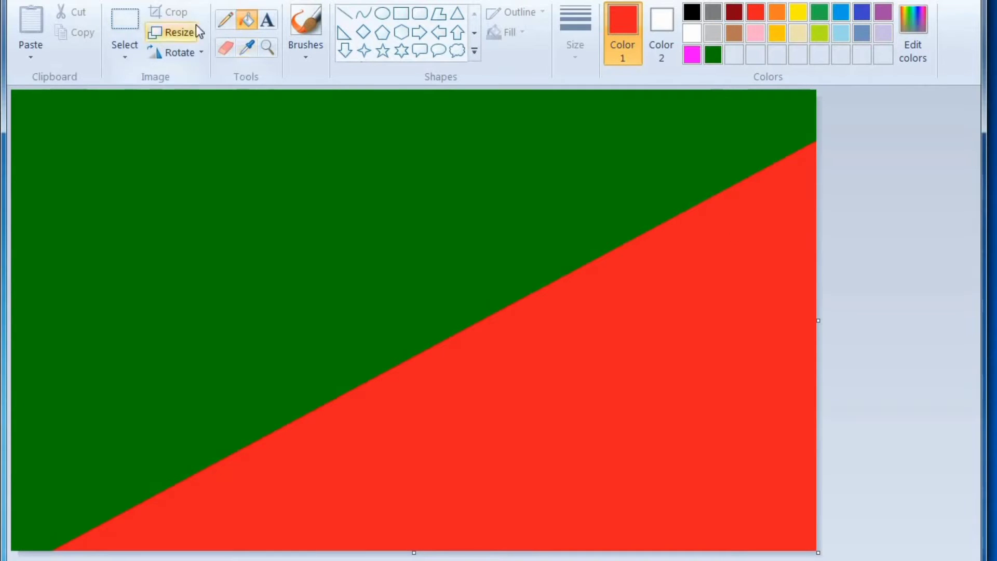
pyautogui.click(139, 233)
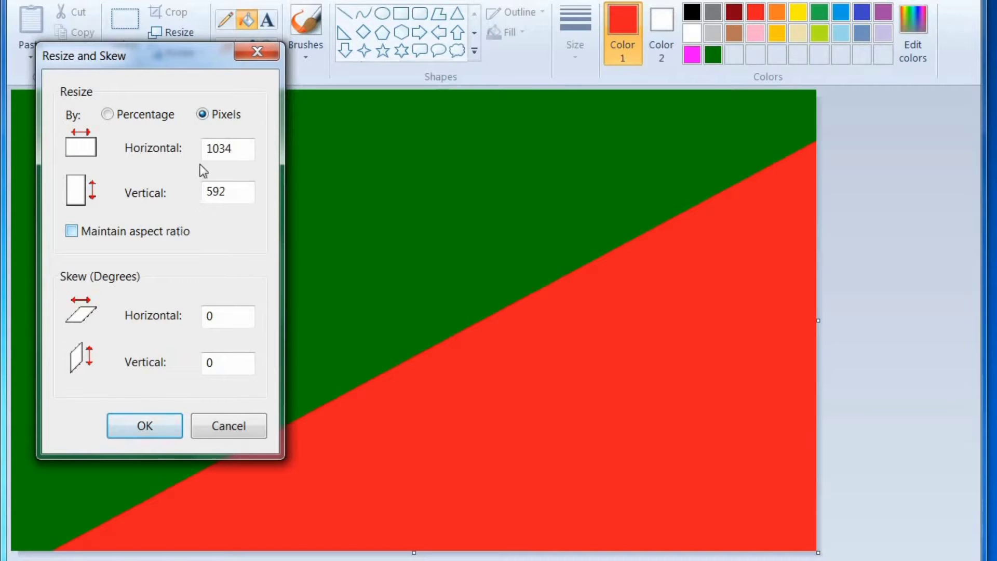
pyautogui.doubleClick(212, 150)
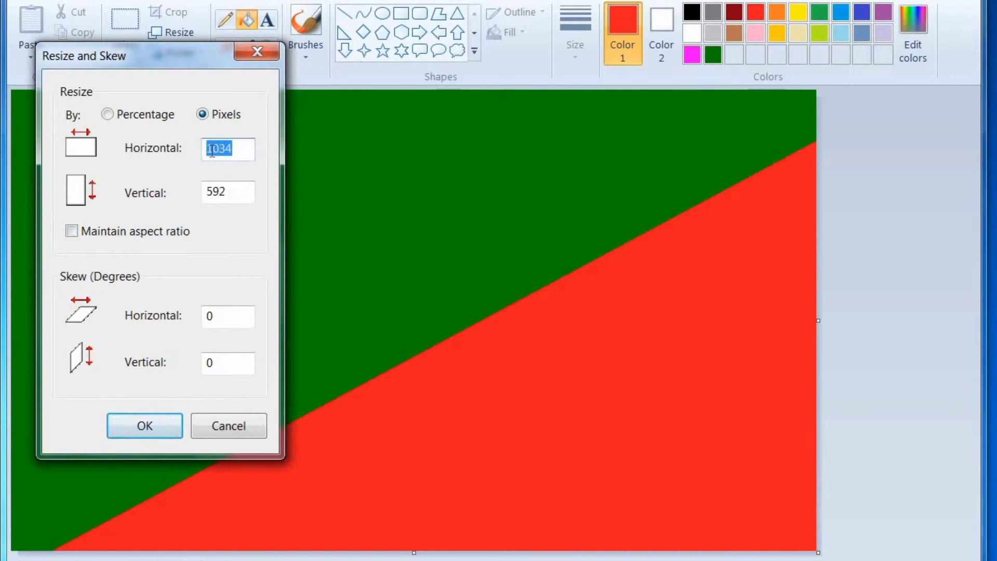
pyautogui.rightClick(213, 157)
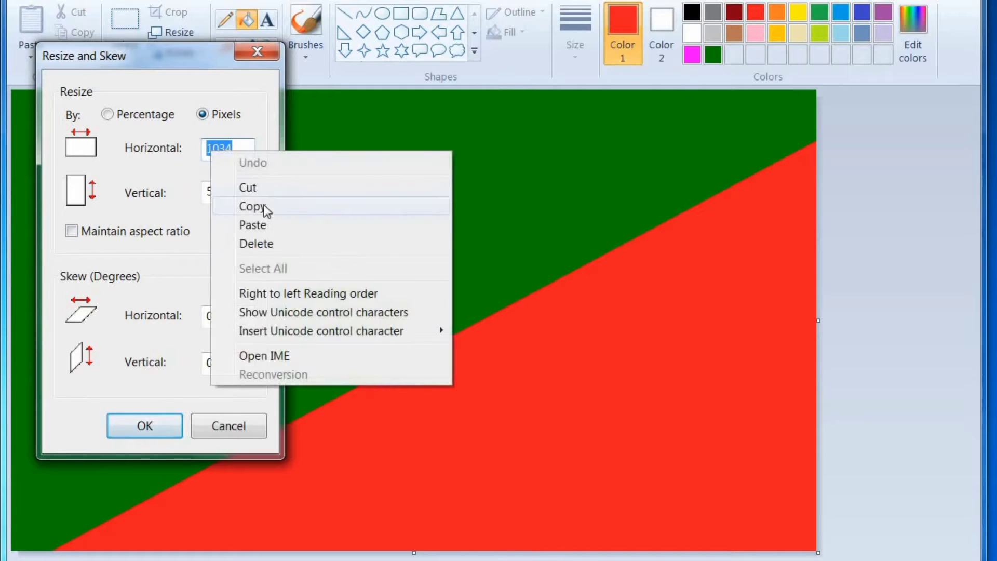
pyautogui.click(226, 206)
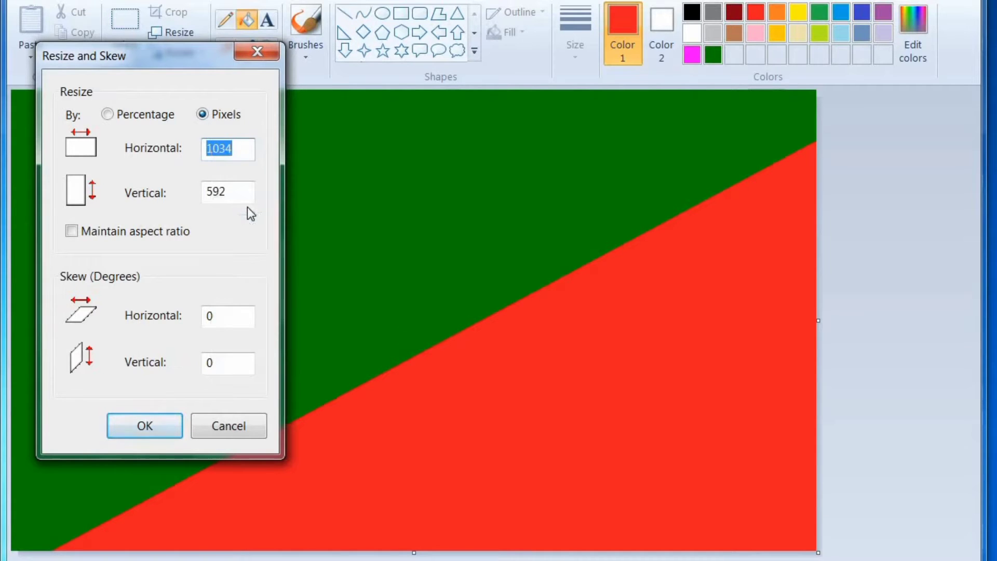
pyautogui.write('1')
pyautogui.press('Return')
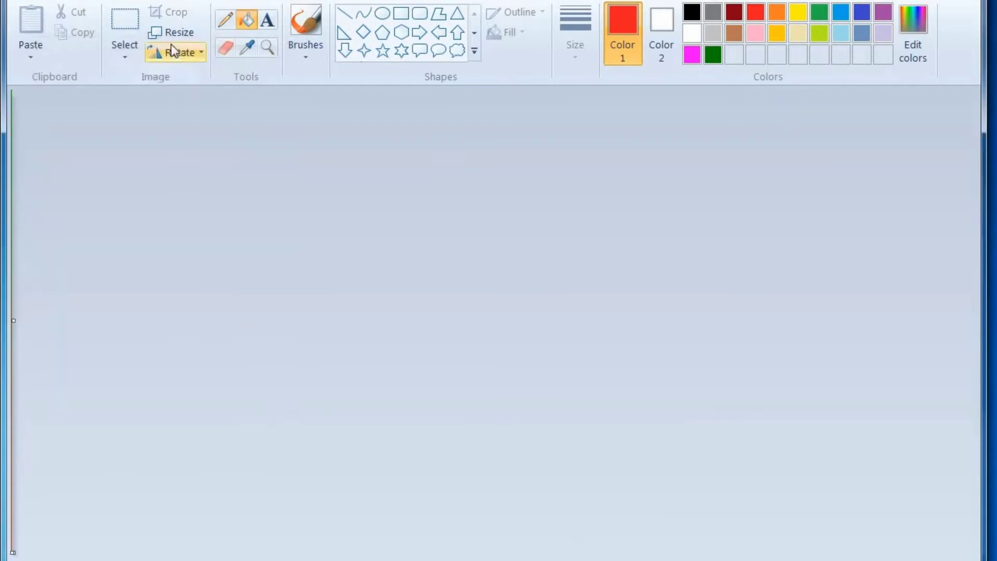
# Resize the image back to 1034 pixels wide using the copied value, without maintaining the aspect ratio
pyautogui.click(172, 34)
pyautogui.click(203, 114)
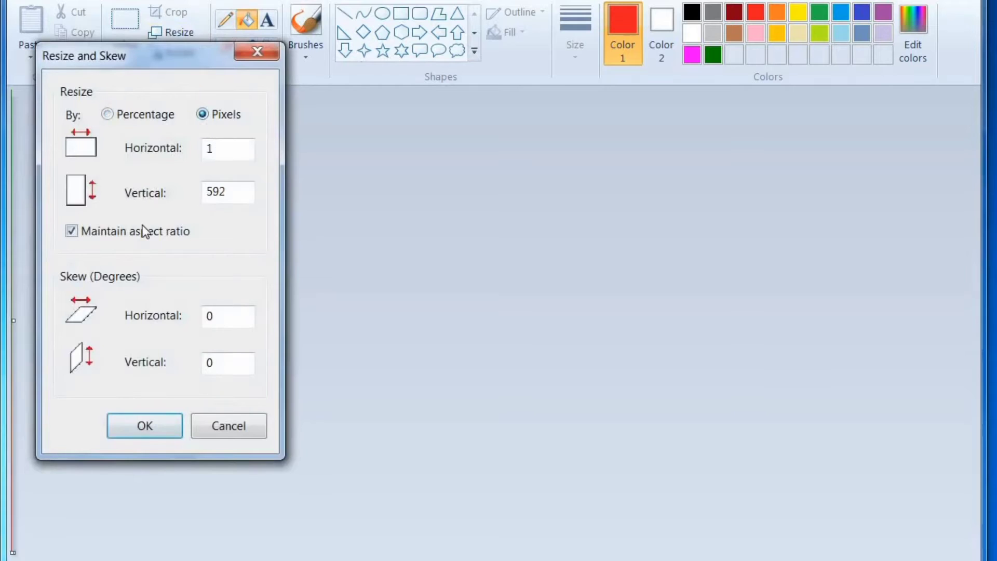
pyautogui.doubleClick(234, 150)
pyautogui.rightClick(235, 149)
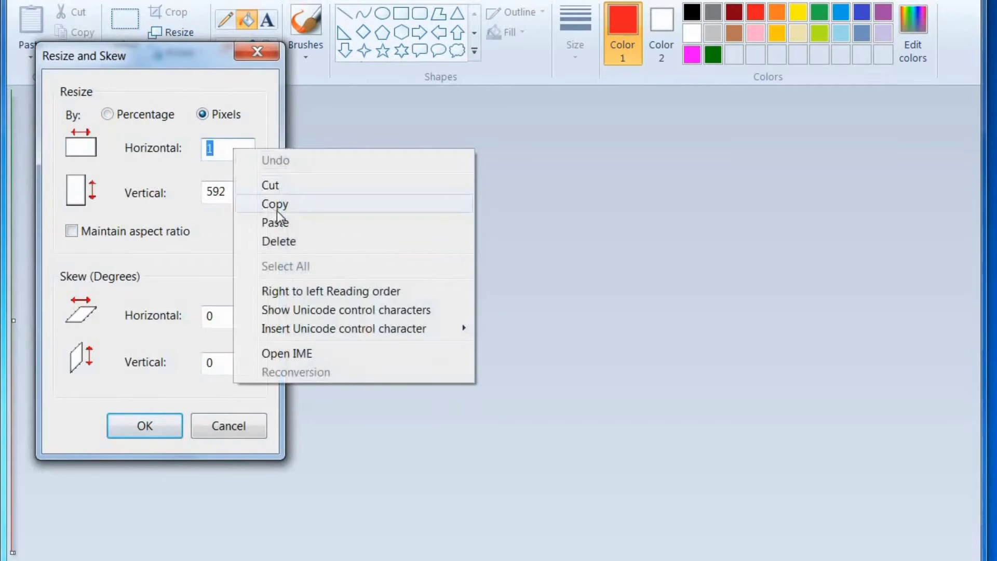
pyautogui.click(288, 224)
pyautogui.click(144, 424)
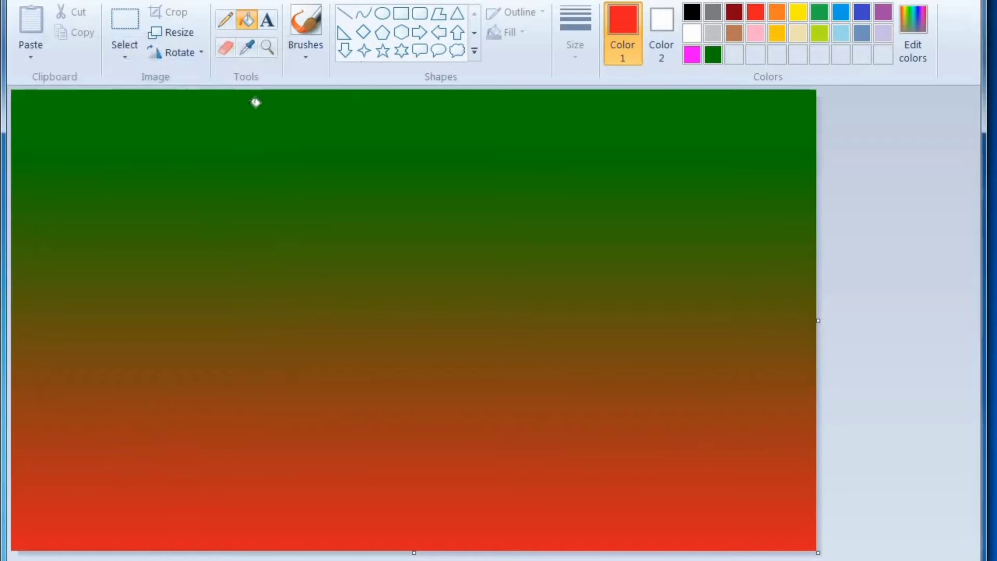
# Paint a bumpy dark green strip of ground along the canvas's lower edge with a greatly enlarged brush
pyautogui.click(311, 17)
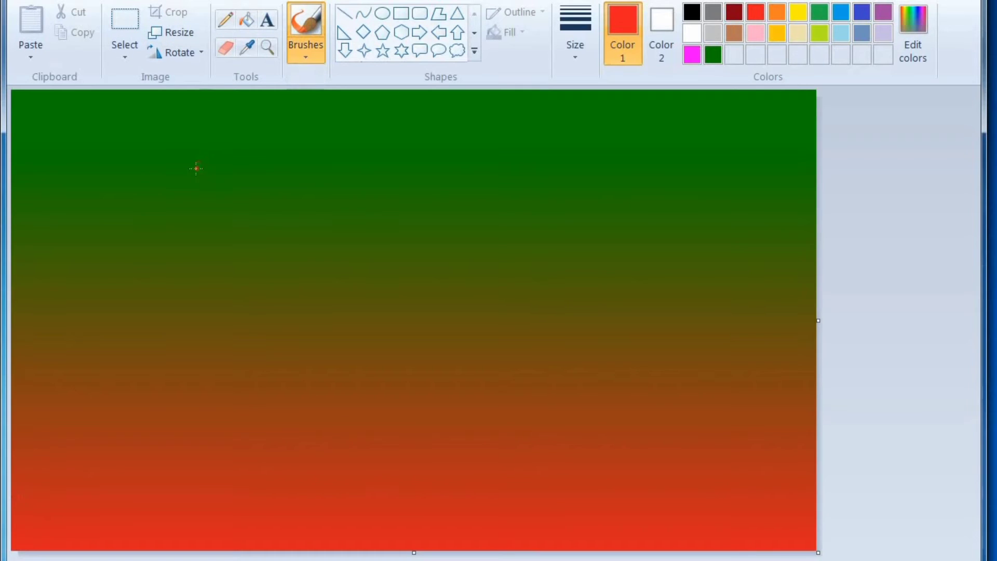
pyautogui.press('ctrl+KP_Add')
pyautogui.press('ctrl+KP_Add')
pyautogui.press('ctrl+KP_Add')
pyautogui.press('ctrl+KP_Add')
pyautogui.press('ctrl+KP_Add')
pyautogui.press('ctrl+KP_Add')
pyautogui.press('ctrl+KP_Add')
pyautogui.press('ctrl+KP_Add')
pyautogui.press('ctrl+KP_Add')
pyautogui.press('ctrl+KP_Add')
pyautogui.press('ctrl+KP_Add')
pyautogui.press('ctrl+KP_Add')
pyautogui.press('ctrl+KP_Add')
pyautogui.press('ctrl+KP_Add')
pyautogui.press('ctrl+KP_Add')
pyautogui.press('ctrl+KP_Add')
pyautogui.press('ctrl+KP_Add')
pyautogui.press('ctrl+KP_Add')
pyautogui.press('ctrl+KP_Add')
pyautogui.press('ctrl+KP_Add')
pyautogui.click(713, 54)
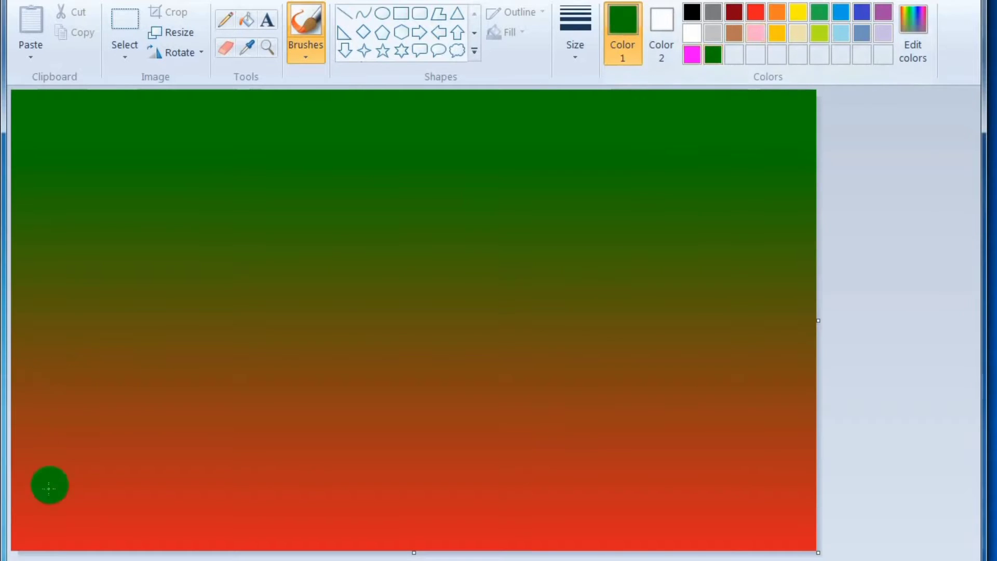
pyautogui.moveTo(26, 533)
pyautogui.mouseDown()
pyautogui.moveTo(317, 553)
pyautogui.moveTo(829, 552)
pyautogui.mouseUp()
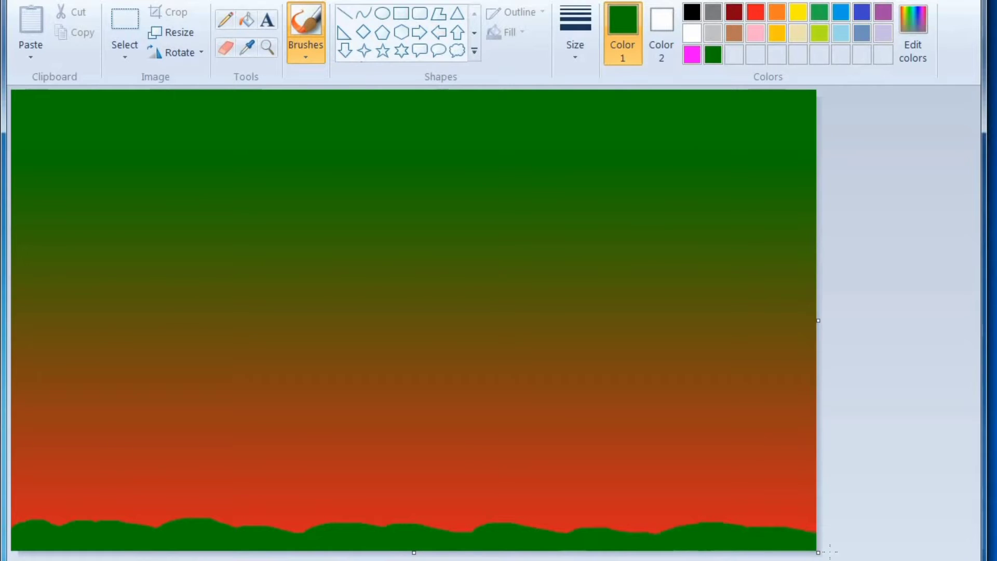
# Build the ground up into a green hillside sloping down from the left edge, with small bumps toward the right
pyautogui.moveTo(497, 548)
pyautogui.mouseDown()
pyautogui.moveTo(255, 506)
pyautogui.moveTo(11, 496)
pyautogui.mouseUp()
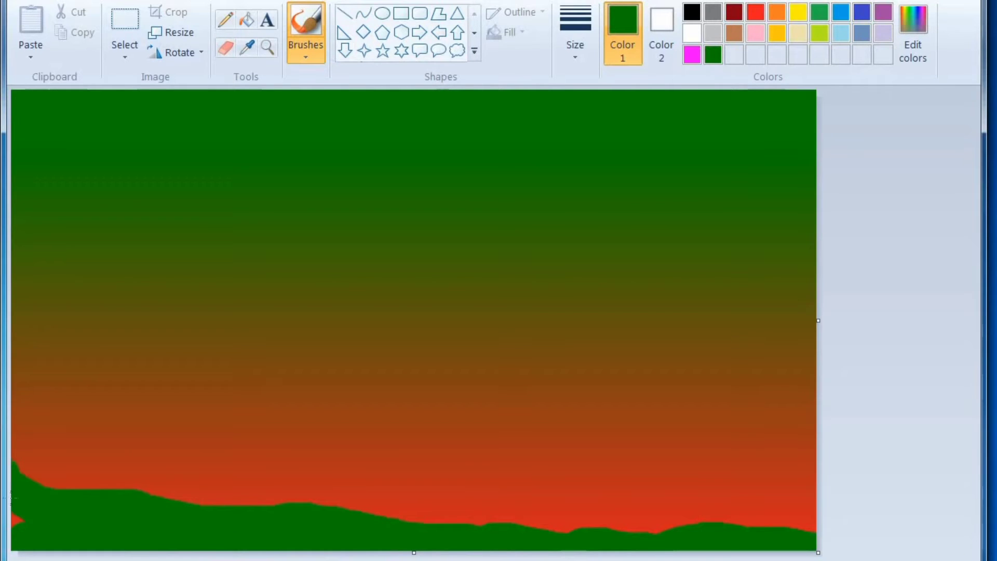
pyautogui.moveTo(11, 457)
pyautogui.mouseDown()
pyautogui.moveTo(89, 494)
pyautogui.moveTo(310, 532)
pyautogui.mouseUp()
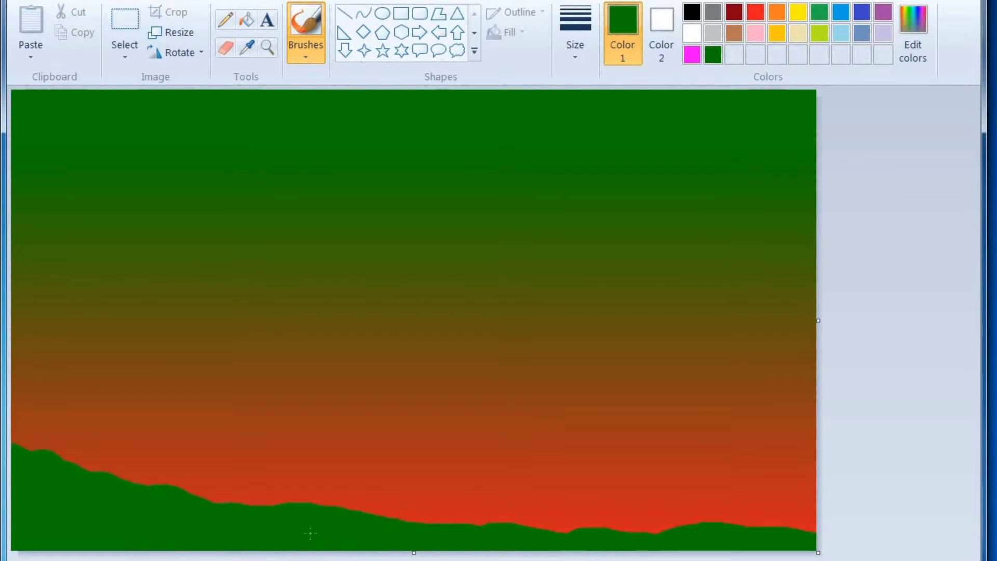
pyautogui.moveTo(274, 505)
pyautogui.mouseDown()
pyautogui.moveTo(118, 506)
pyautogui.moveTo(21, 467)
pyautogui.moveTo(7, 445)
pyautogui.moveTo(160, 500)
pyautogui.moveTo(456, 543)
pyautogui.mouseUp()
pyautogui.moveTo(529, 538)
pyautogui.mouseDown()
pyautogui.moveTo(618, 553)
pyautogui.moveTo(606, 557)
pyautogui.moveTo(570, 543)
pyautogui.moveTo(615, 551)
pyautogui.moveTo(668, 533)
pyautogui.moveTo(769, 543)
pyautogui.mouseUp()
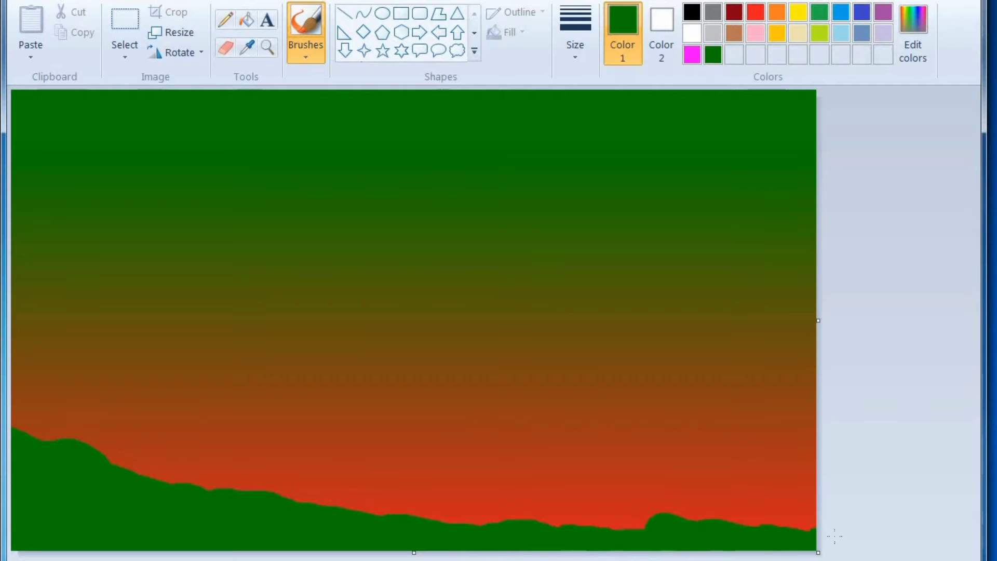
pyautogui.moveTo(626, 550); pyautogui.dragTo(638, 531)
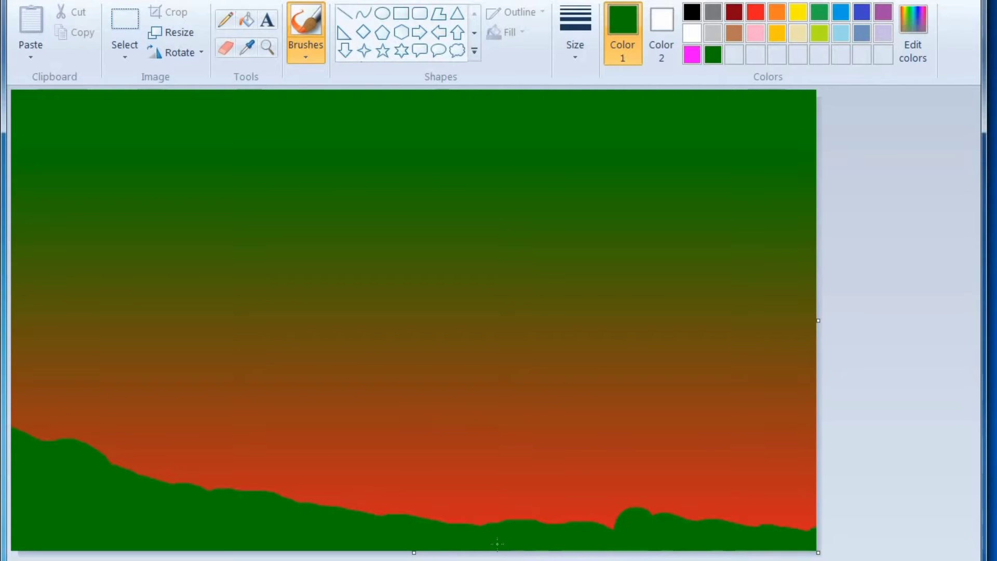
pyautogui.moveTo(400, 537); pyautogui.dragTo(374, 530)
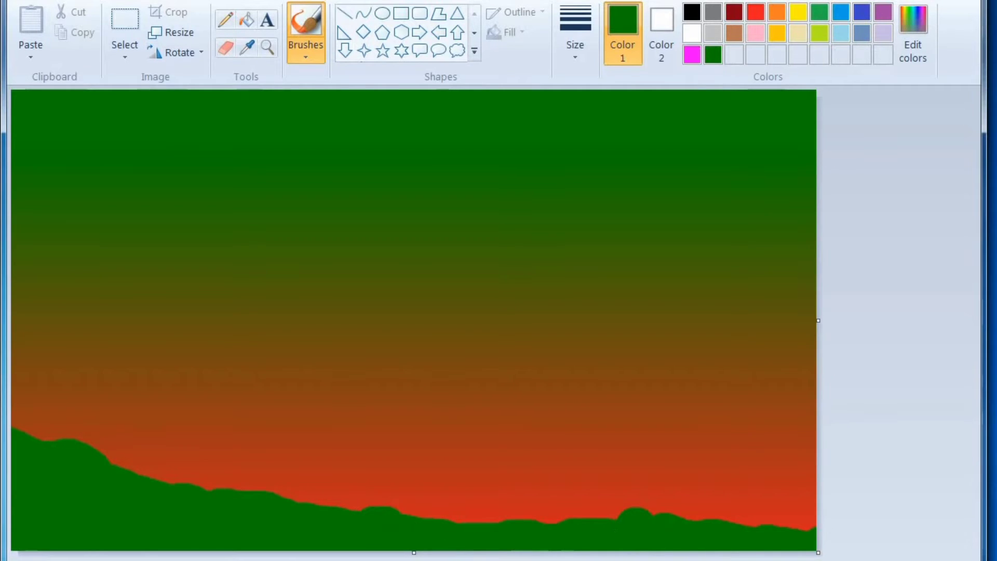
# Draw a white circle with a solid white fill in the upper middle of the gradient sky
pyautogui.click(382, 13)
pyautogui.click(689, 36)
pyautogui.click(518, 33)
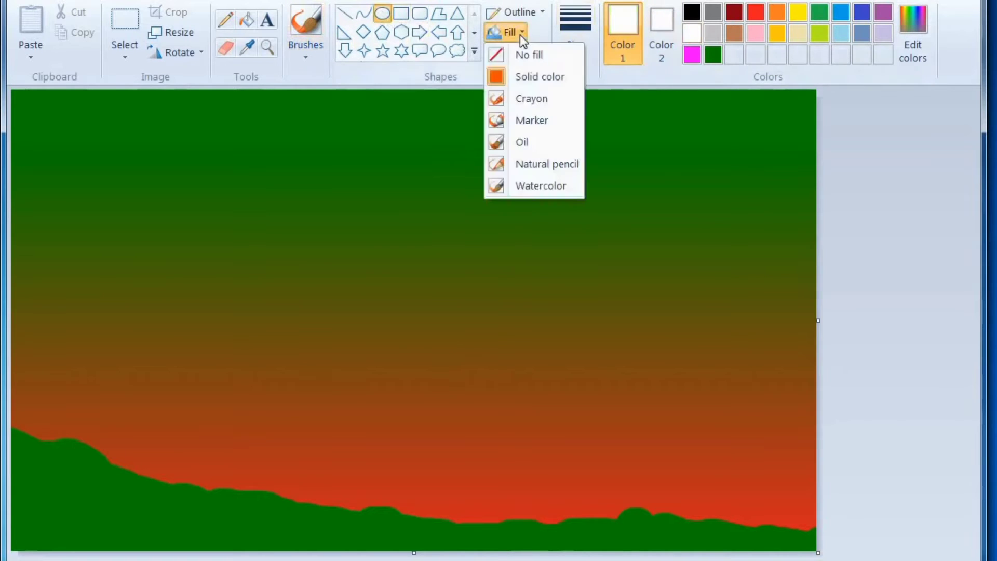
pyautogui.click(537, 75)
pyautogui.moveTo(384, 150); pyautogui.dragTo(540, 300)
# Enlarge the white circle to about half the canvas height and place it mid-canvas, just above the hillside
pyautogui.moveTo(470, 231); pyautogui.dragTo(429, 192)
pyautogui.moveTo(495, 267); pyautogui.dragTo(477, 264)
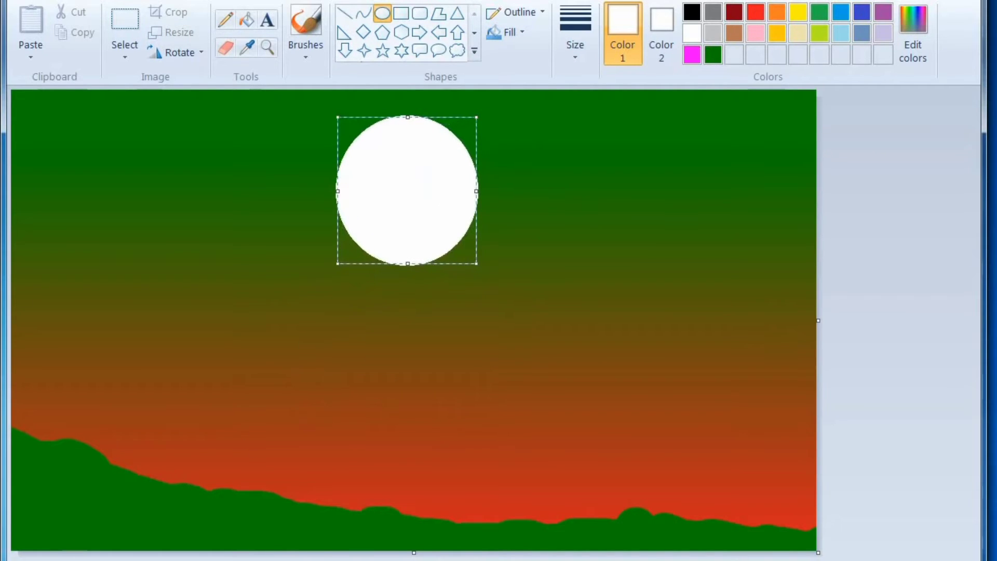
pyautogui.moveTo(476, 263); pyautogui.dragTo(623, 389)
pyautogui.moveTo(496, 262); pyautogui.dragTo(421, 345)
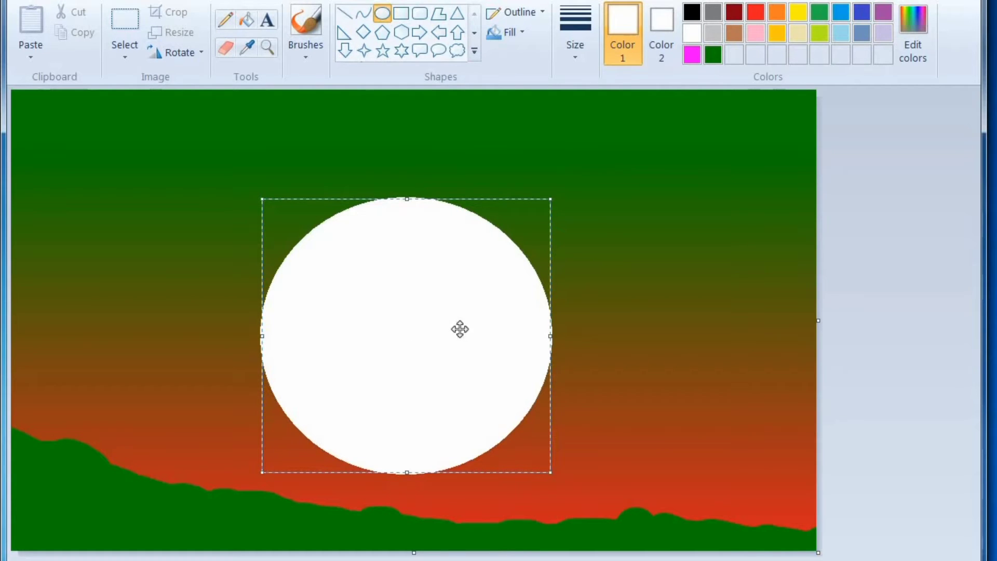
pyautogui.moveTo(552, 474); pyautogui.dragTo(507, 441)
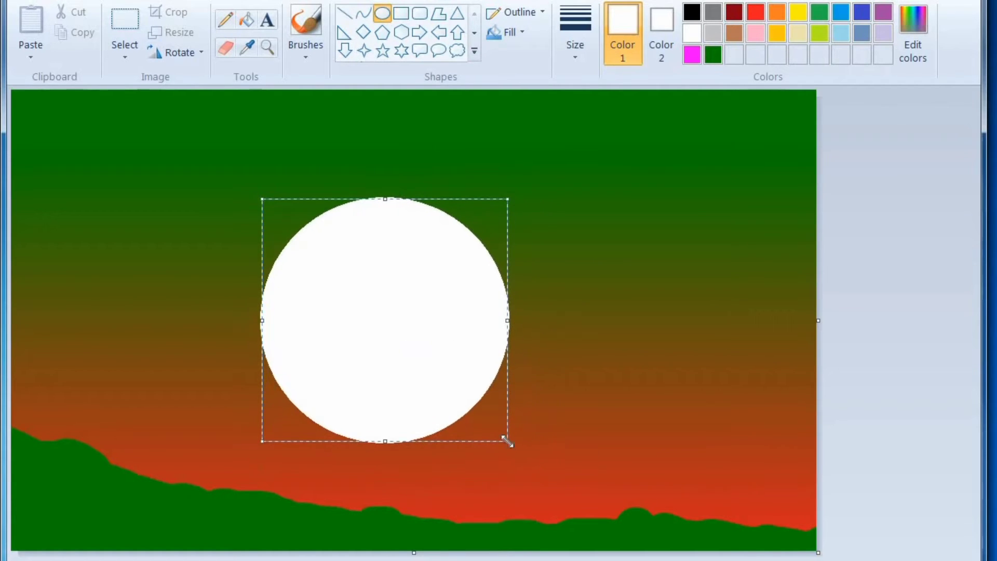
pyautogui.moveTo(402, 295); pyautogui.dragTo(418, 305)
pyautogui.click(878, 226)
# Spray dark green grass texture along the hillside's upper edge with the Airbrush
pyautogui.click(316, 52)
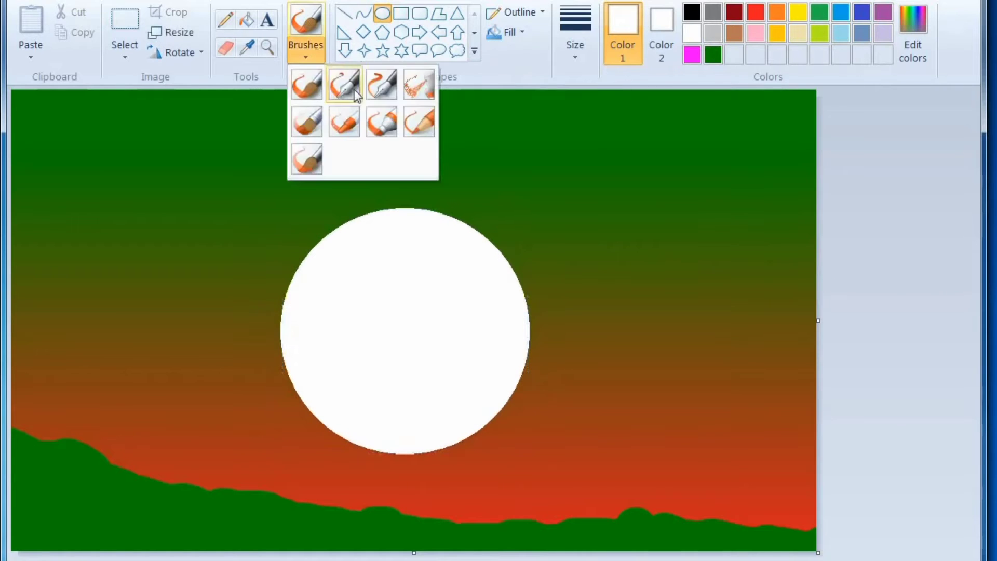
pyautogui.click(414, 80)
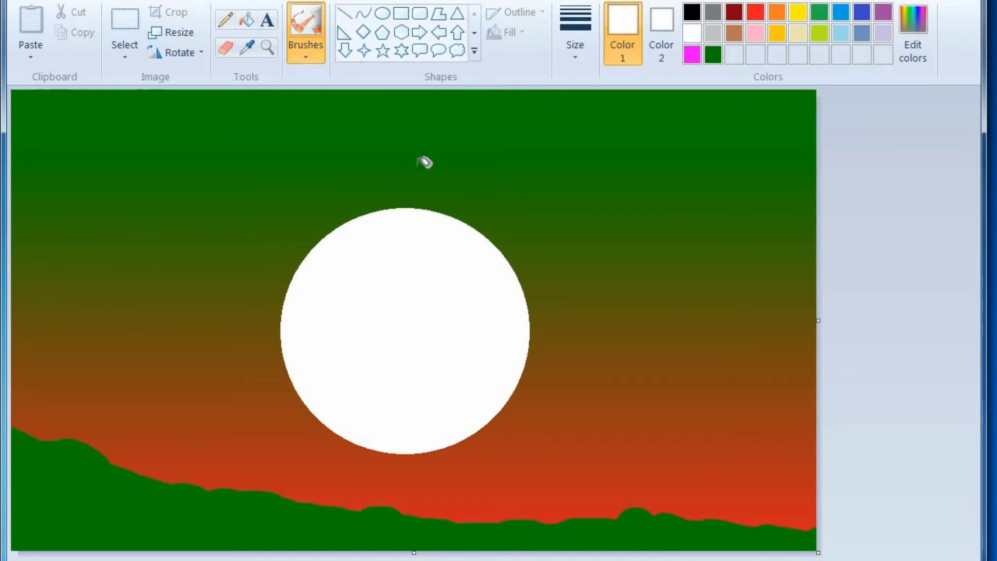
pyautogui.click(713, 54)
pyautogui.moveTo(13, 436)
pyautogui.mouseDown()
pyautogui.moveTo(168, 491)
pyautogui.moveTo(321, 501)
pyautogui.moveTo(267, 509)
pyautogui.moveTo(258, 483)
pyautogui.moveTo(228, 501)
pyautogui.moveTo(228, 490)
pyautogui.moveTo(302, 497)
pyautogui.moveTo(341, 505)
pyautogui.moveTo(336, 520)
pyautogui.moveTo(392, 529)
pyautogui.moveTo(412, 514)
pyautogui.moveTo(584, 527)
pyautogui.moveTo(608, 507)
pyautogui.moveTo(680, 534)
pyautogui.moveTo(683, 520)
pyautogui.moveTo(656, 513)
pyautogui.moveTo(837, 528)
pyautogui.mouseUp()
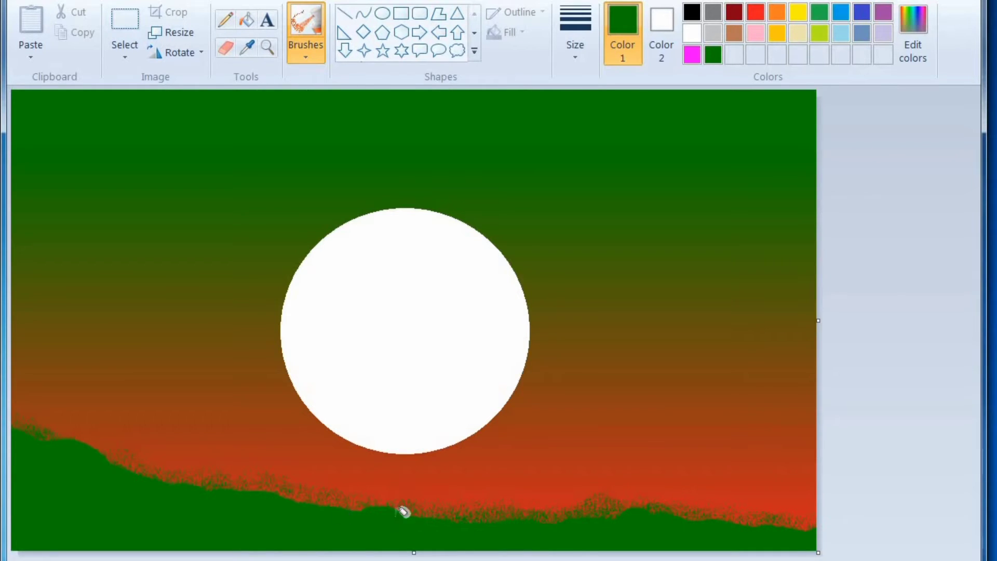
pyautogui.moveTo(350, 505)
pyautogui.mouseDown()
pyautogui.moveTo(404, 517)
pyautogui.moveTo(343, 497)
pyautogui.moveTo(388, 504)
pyautogui.moveTo(343, 513)
pyautogui.moveTo(381, 510)
pyautogui.mouseUp()
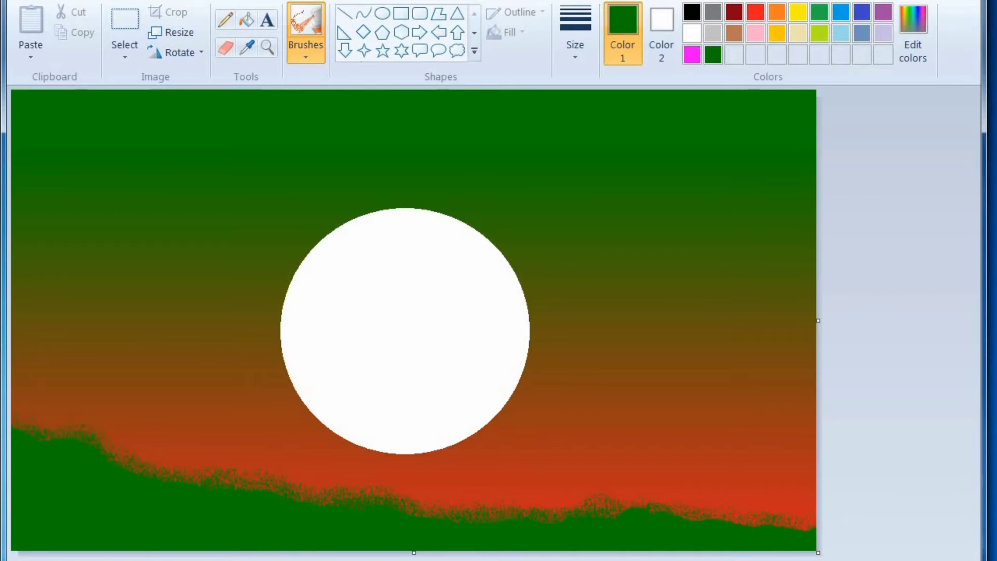
# Paint a thick black trunk rising from the hillside over the lower left of the white circle, using the regular brush
pyautogui.click(304, 47)
pyautogui.click(304, 82)
pyautogui.click(449, 308)
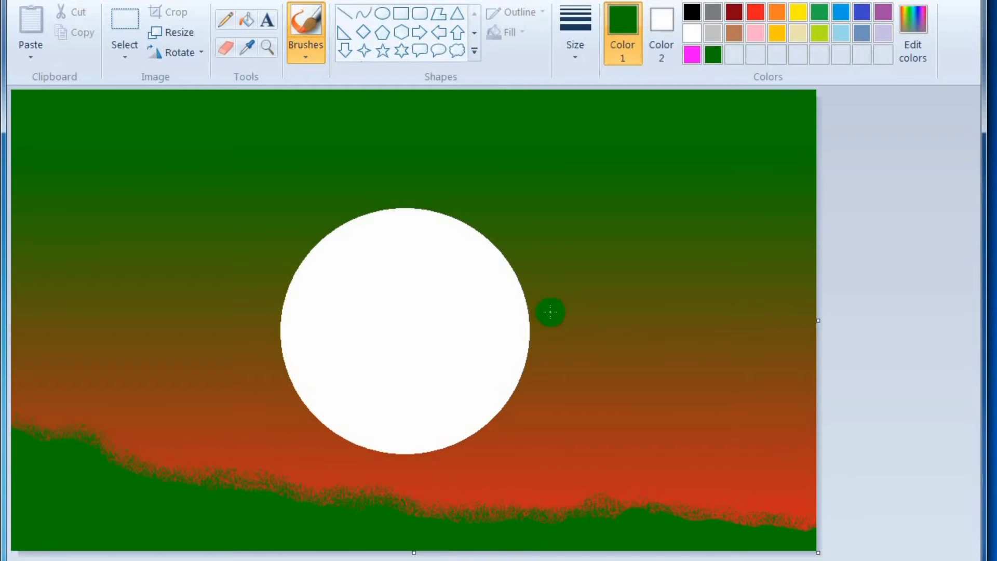
pyautogui.click(692, 12)
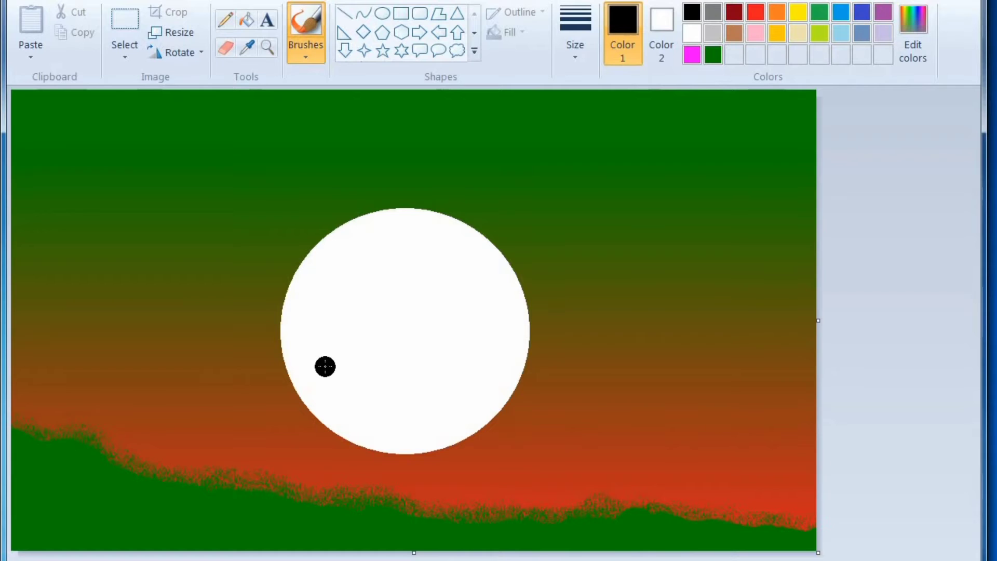
pyautogui.moveTo(330, 389)
pyautogui.mouseDown()
pyautogui.moveTo(341, 391)
pyautogui.moveTo(333, 404)
pyautogui.mouseUp()
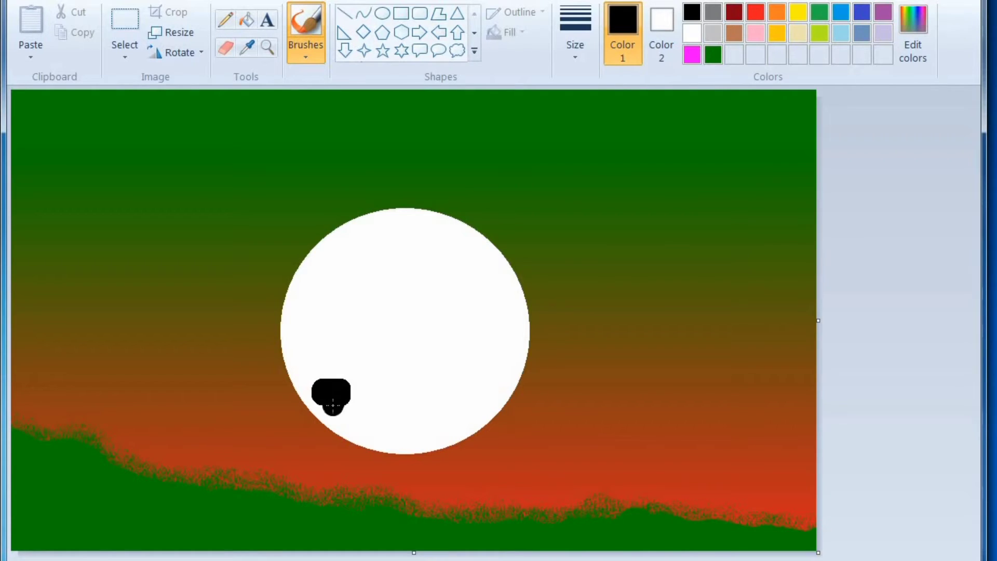
pyautogui.moveTo(310, 437)
pyautogui.mouseDown()
pyautogui.moveTo(340, 434)
pyautogui.moveTo(314, 441)
pyautogui.moveTo(304, 491)
pyautogui.moveTo(327, 493)
pyautogui.moveTo(331, 459)
pyautogui.mouseUp()
pyautogui.moveTo(318, 420)
pyautogui.mouseDown()
pyautogui.moveTo(336, 425)
pyautogui.moveTo(333, 390)
pyautogui.moveTo(339, 451)
pyautogui.moveTo(366, 495)
pyautogui.moveTo(332, 490)
pyautogui.mouseUp()
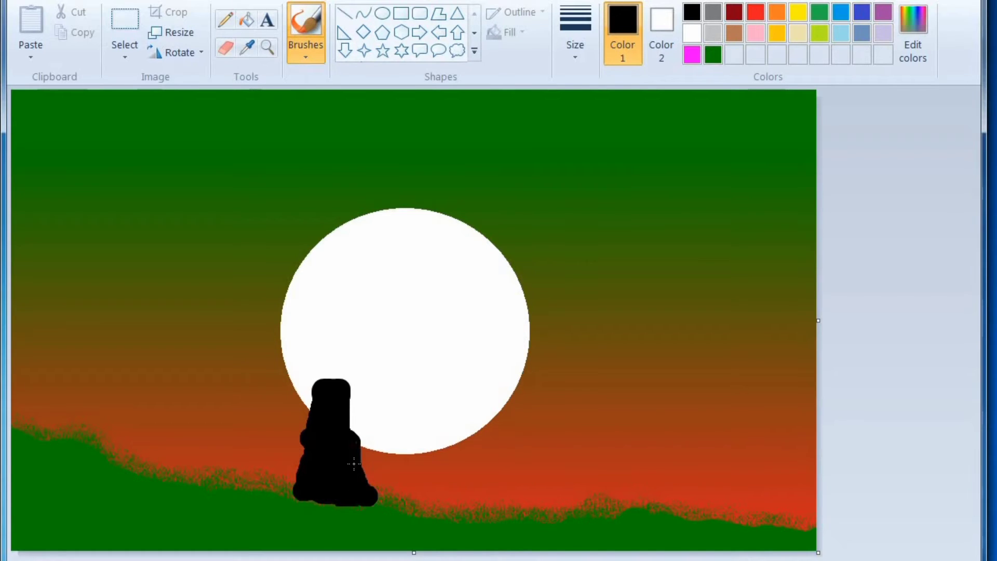
# Broaden the black trunk into a flared skirt that trails right along the hillside and tapers upward to a narrow waist
pyautogui.moveTo(354, 464); pyautogui.dragTo(370, 461)
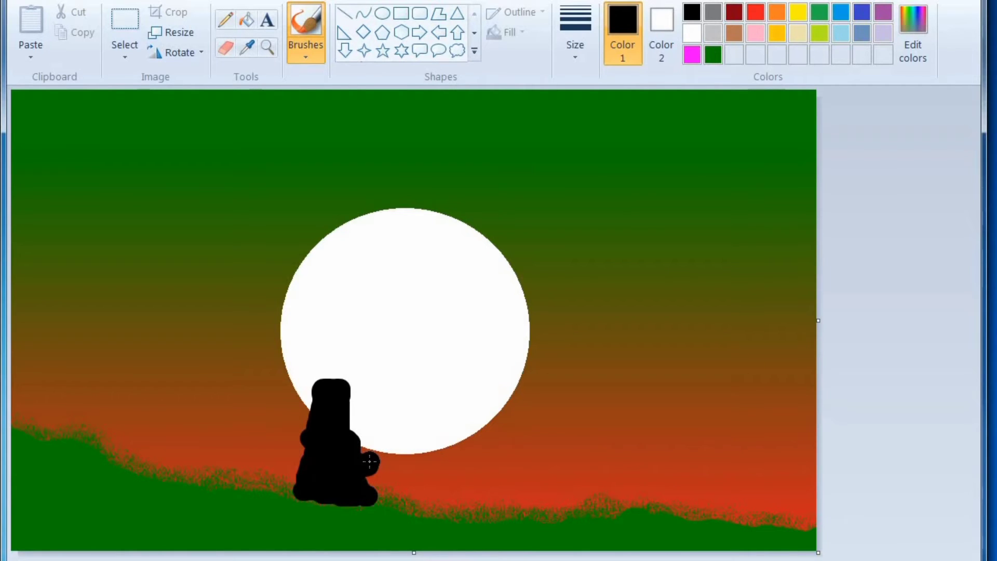
pyautogui.moveTo(344, 401); pyautogui.dragTo(382, 492)
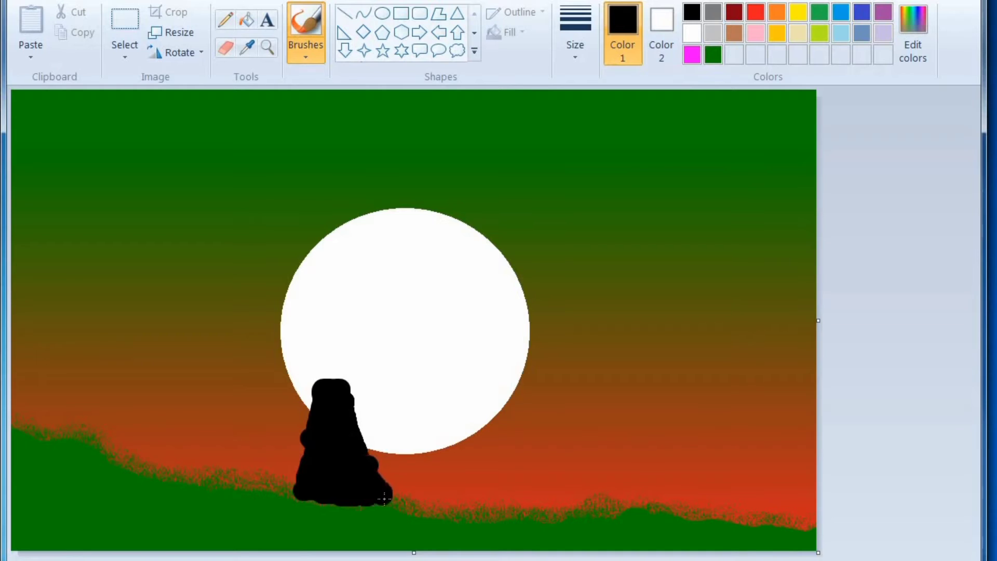
pyautogui.moveTo(395, 498); pyautogui.dragTo(411, 512)
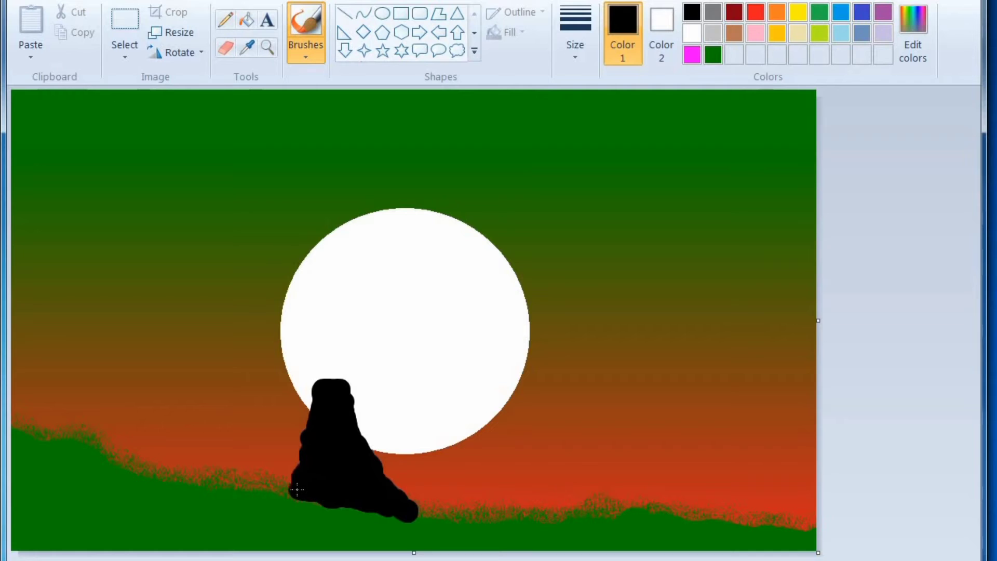
pyautogui.click(330, 378)
pyautogui.moveTo(330, 379); pyautogui.dragTo(331, 374)
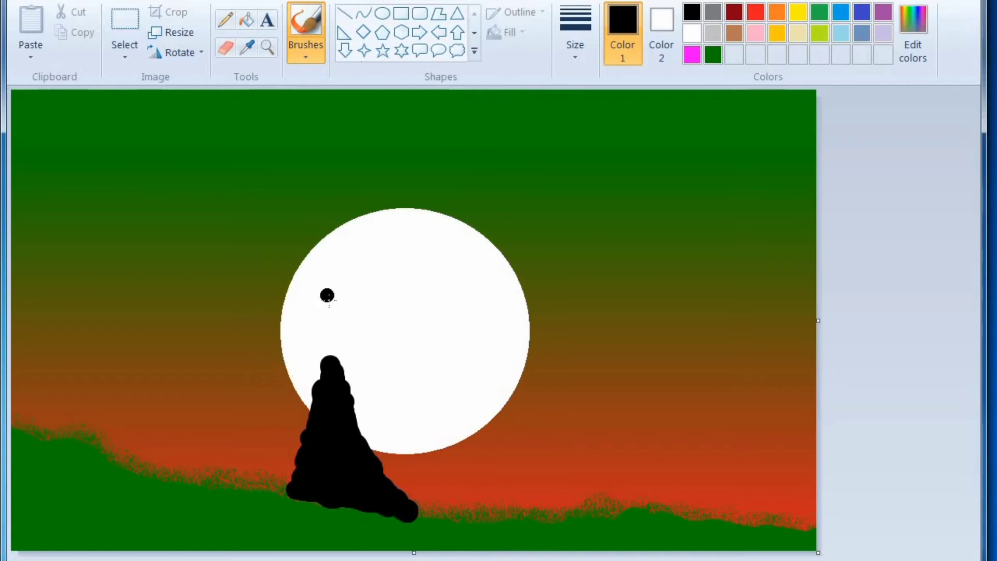
# Paint a slim black torso above the skirt and a head with long hair flowing to the right over the moon
pyautogui.moveTo(327, 308)
pyautogui.mouseDown()
pyautogui.moveTo(313, 314)
pyautogui.moveTo(342, 310)
pyautogui.moveTo(330, 339)
pyautogui.mouseUp()
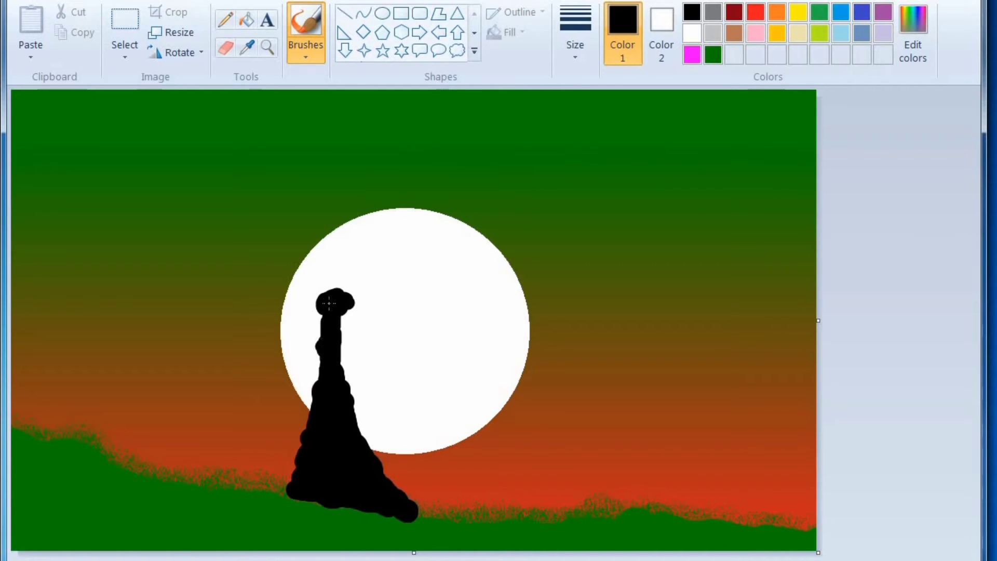
pyautogui.moveTo(345, 302)
pyautogui.mouseDown()
pyautogui.moveTo(352, 336)
pyautogui.moveTo(338, 329)
pyautogui.moveTo(356, 345)
pyautogui.mouseUp()
pyautogui.hotkey('ctrl', 'z')
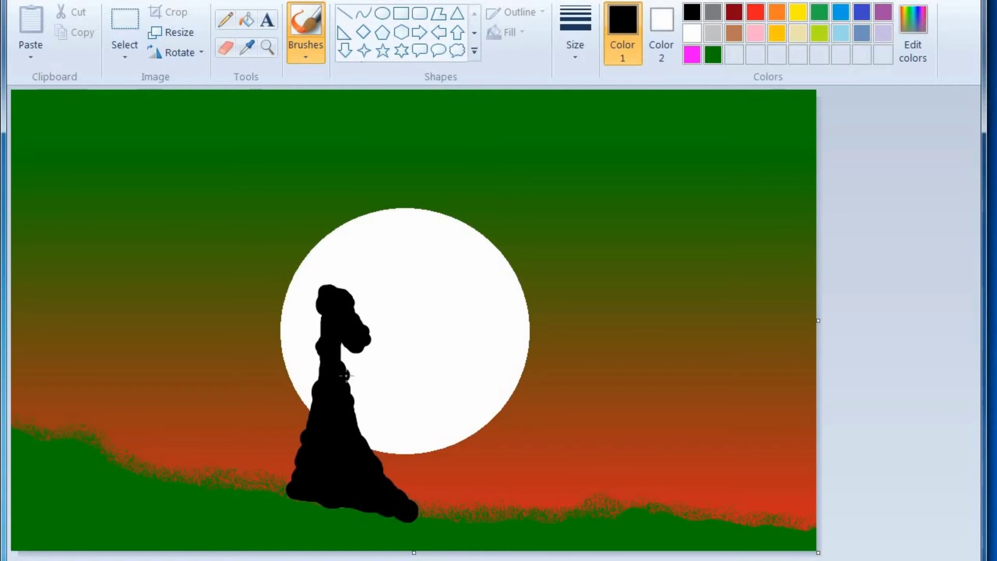
pyautogui.moveTo(360, 437); pyautogui.dragTo(363, 443)
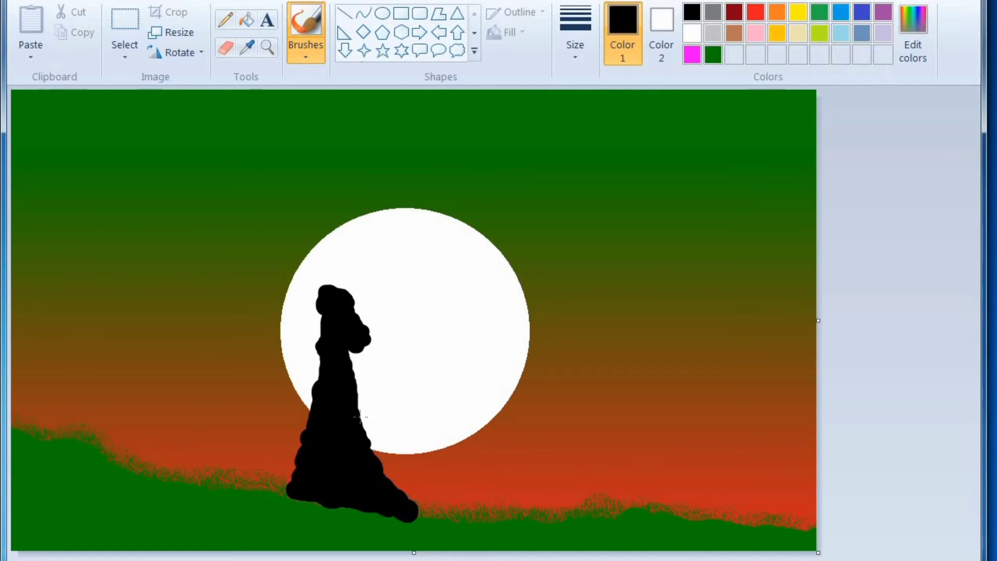
pyautogui.hotkey('ctrl', 'z')
pyautogui.hotkey('ctrl', 'z')
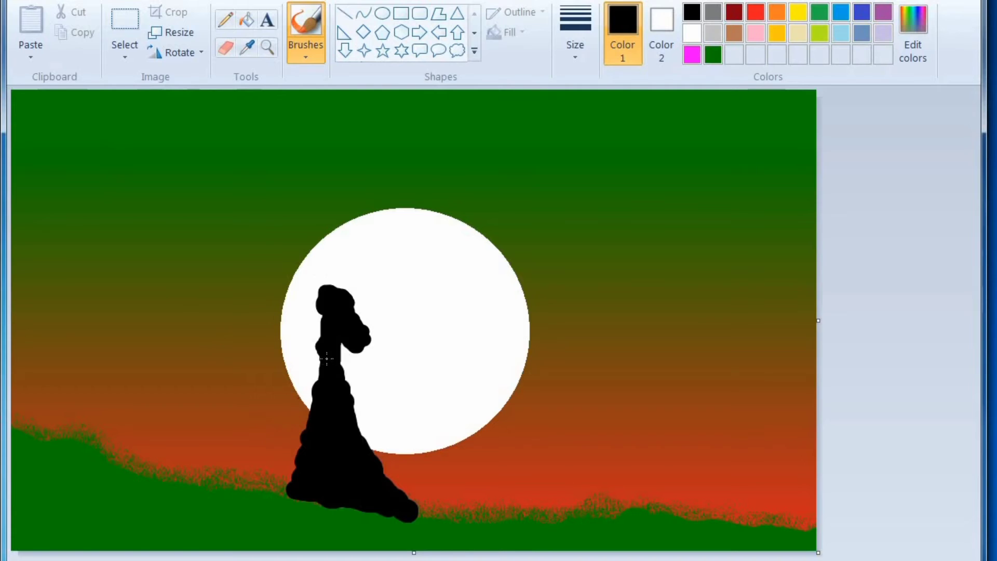
# Smooth the skirt's left edge in black, and paint a thin raised left arm and a short right arm at the waist
pyautogui.moveTo(315, 395); pyautogui.dragTo(305, 437)
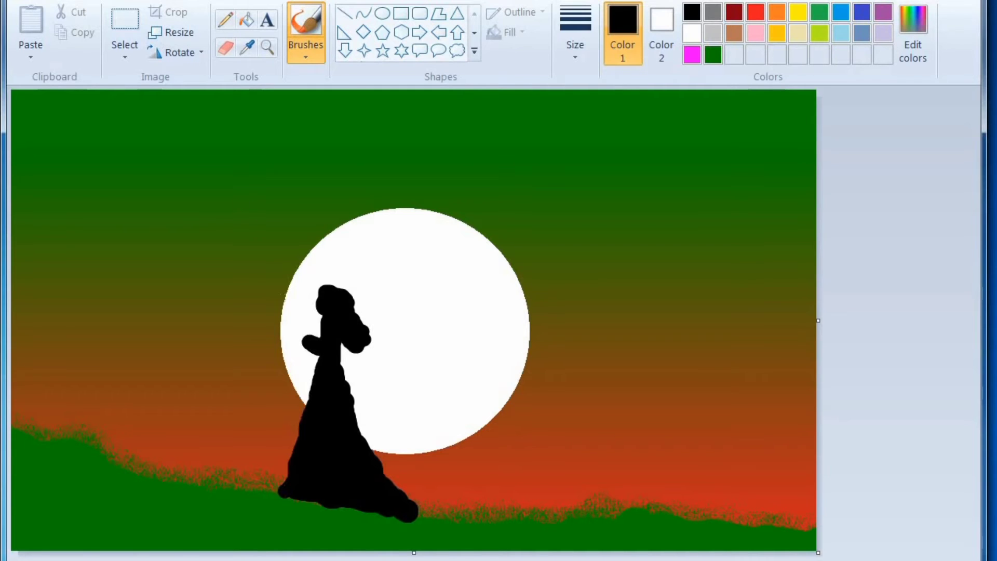
pyautogui.click(575, 49)
pyautogui.click(580, 198)
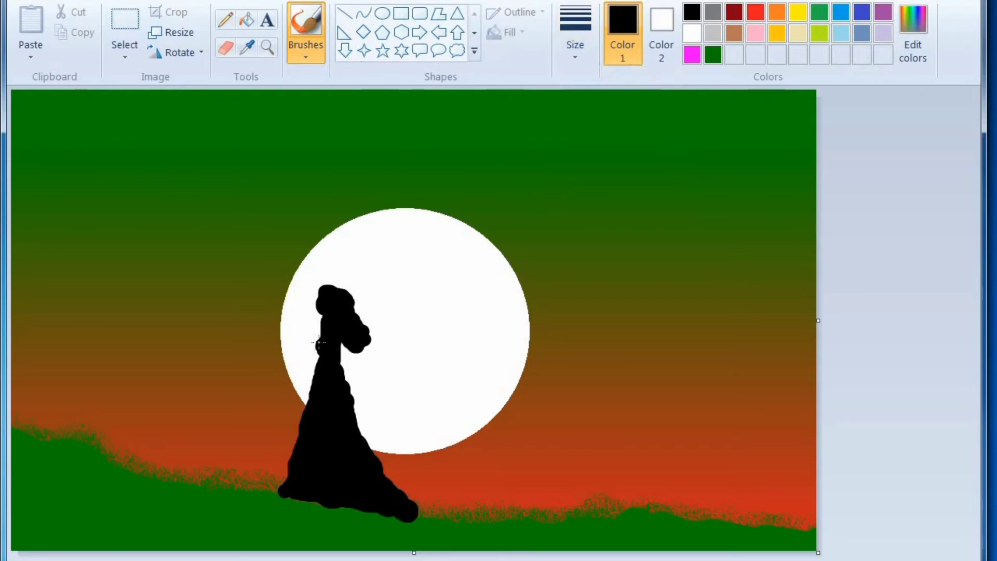
pyautogui.moveTo(303, 294); pyautogui.dragTo(303, 305)
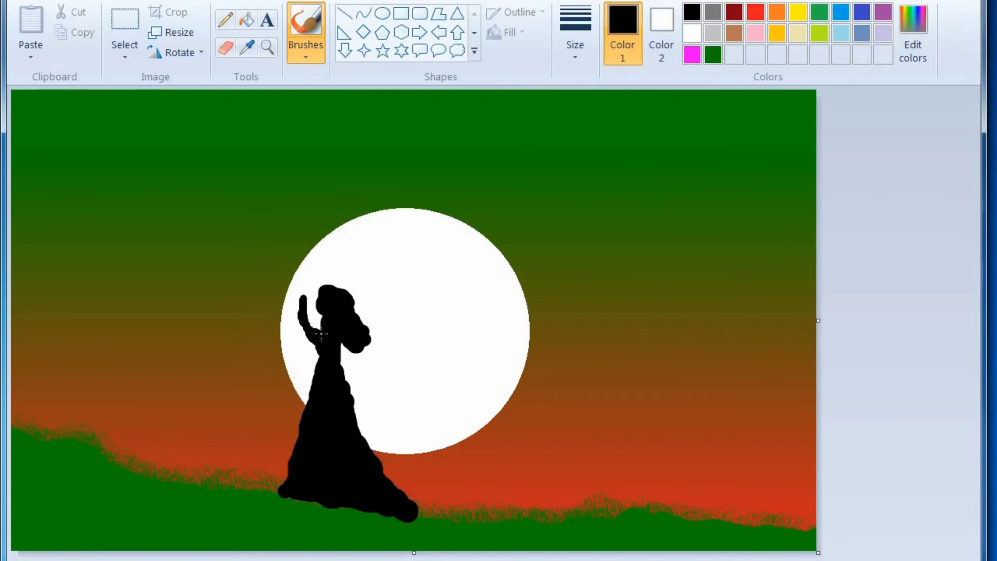
pyautogui.moveTo(310, 327); pyautogui.dragTo(302, 300)
# Draw a straight black line as a pole from the figure's raised hand diagonally up to the right over the moon
pyautogui.click(344, 14)
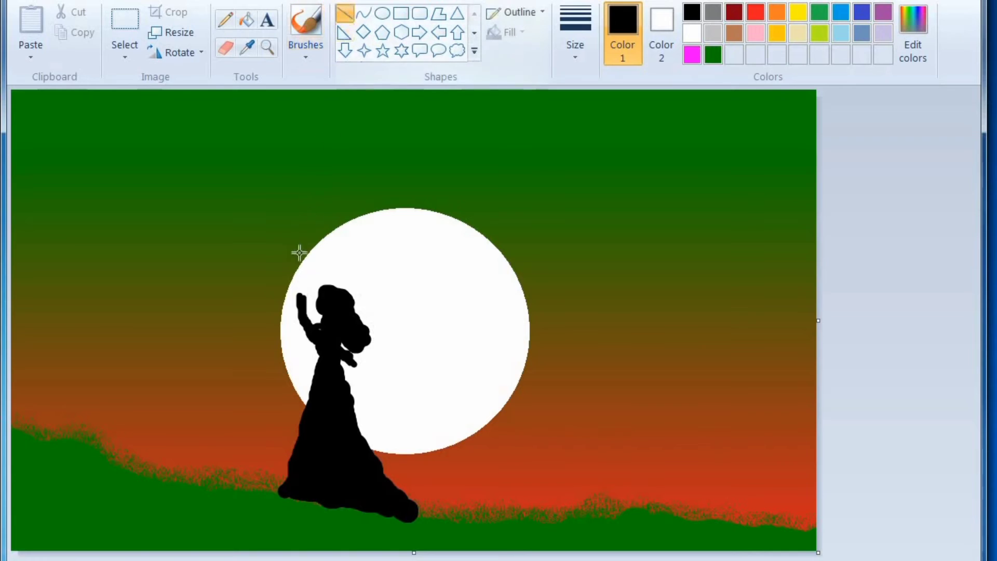
pyautogui.moveTo(302, 292); pyautogui.dragTo(345, 255)
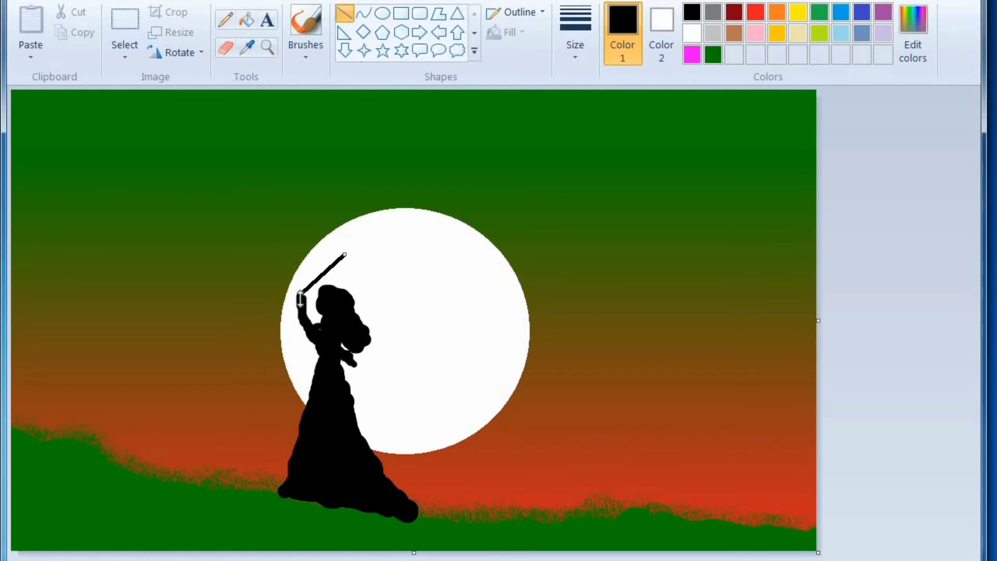
pyautogui.click(848, 285)
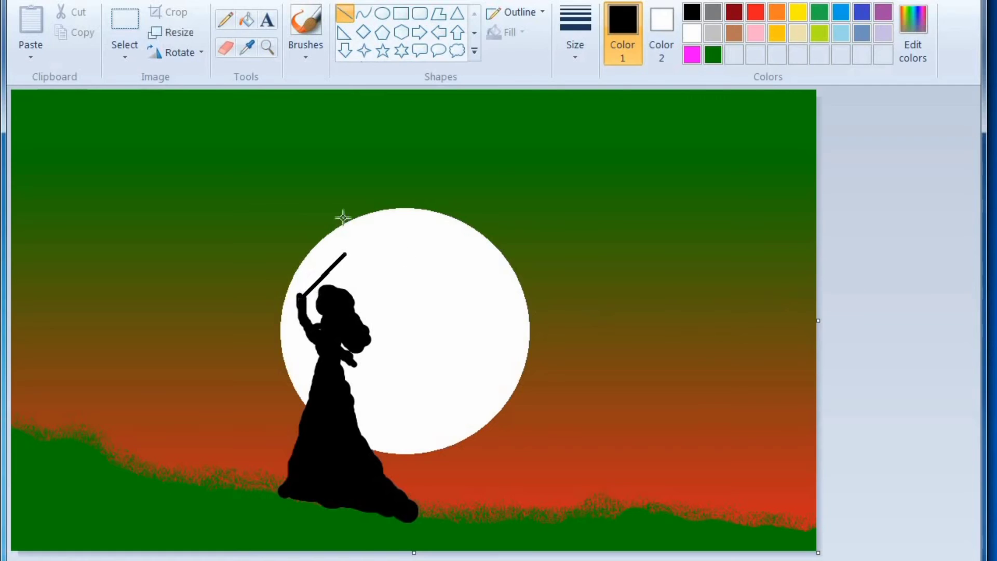
# Spray a hillside-green band from the pole's tip across the moon to the canvas's right edge, using the Airbrush at the largest size
pyautogui.click(306, 44)
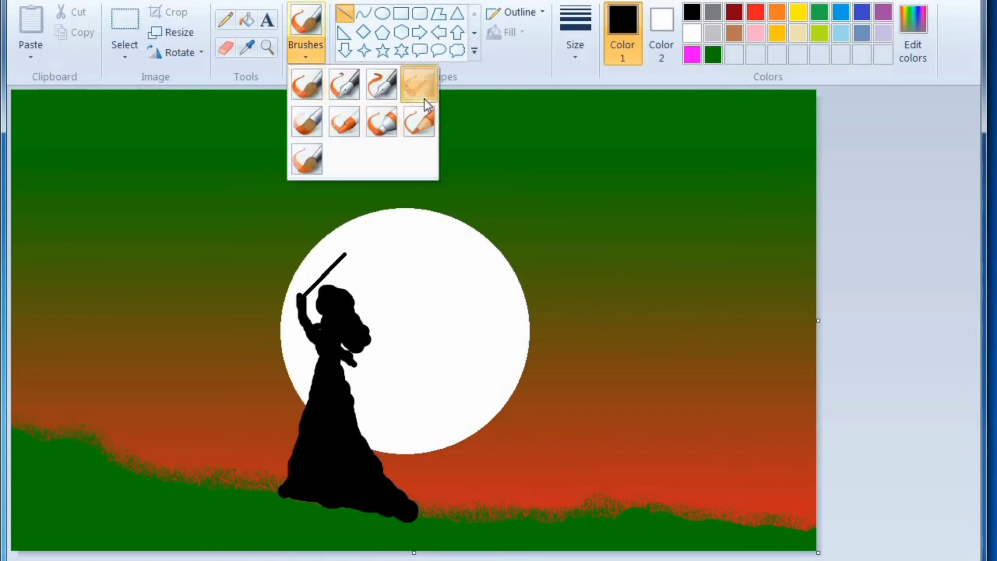
pyautogui.click(422, 85)
pyautogui.click(572, 47)
pyautogui.click(576, 193)
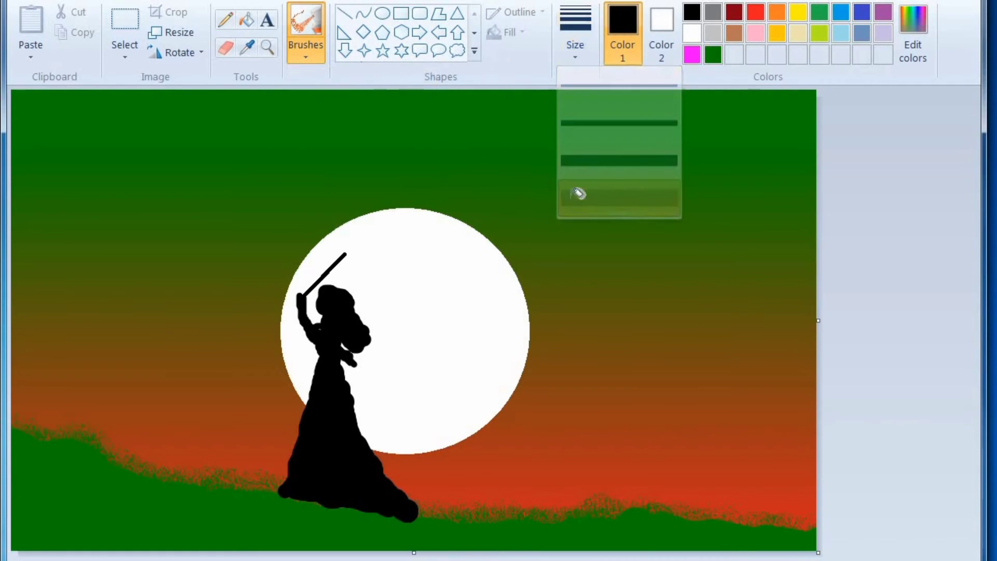
pyautogui.click(713, 54)
pyautogui.moveTo(353, 252)
pyautogui.mouseDown()
pyautogui.moveTo(421, 241)
pyautogui.moveTo(380, 241)
pyautogui.moveTo(469, 250)
pyautogui.moveTo(433, 241)
pyautogui.moveTo(498, 262)
pyautogui.moveTo(385, 241)
pyautogui.moveTo(499, 275)
pyautogui.moveTo(472, 268)
pyautogui.moveTo(497, 258)
pyautogui.moveTo(551, 278)
pyautogui.moveTo(525, 263)
pyautogui.moveTo(486, 257)
pyautogui.moveTo(557, 286)
pyautogui.moveTo(504, 274)
pyautogui.moveTo(518, 281)
pyautogui.moveTo(561, 278)
pyautogui.moveTo(583, 290)
pyautogui.moveTo(443, 256)
pyautogui.moveTo(473, 268)
pyautogui.moveTo(373, 252)
pyautogui.moveTo(429, 239)
pyautogui.moveTo(391, 234)
pyautogui.moveTo(482, 245)
pyautogui.moveTo(437, 230)
pyautogui.moveTo(413, 249)
pyautogui.moveTo(385, 247)
pyautogui.moveTo(489, 243)
pyautogui.moveTo(442, 252)
pyautogui.moveTo(534, 260)
pyautogui.moveTo(519, 271)
pyautogui.moveTo(806, 285)
pyautogui.moveTo(570, 285)
pyautogui.moveTo(596, 275)
pyautogui.moveTo(623, 280)
pyautogui.moveTo(563, 294)
pyautogui.moveTo(597, 297)
pyautogui.moveTo(561, 285)
pyautogui.moveTo(783, 301)
pyautogui.moveTo(777, 311)
pyautogui.moveTo(668, 312)
pyautogui.moveTo(612, 291)
pyautogui.moveTo(596, 316)
pyautogui.moveTo(599, 296)
pyautogui.mouseUp()
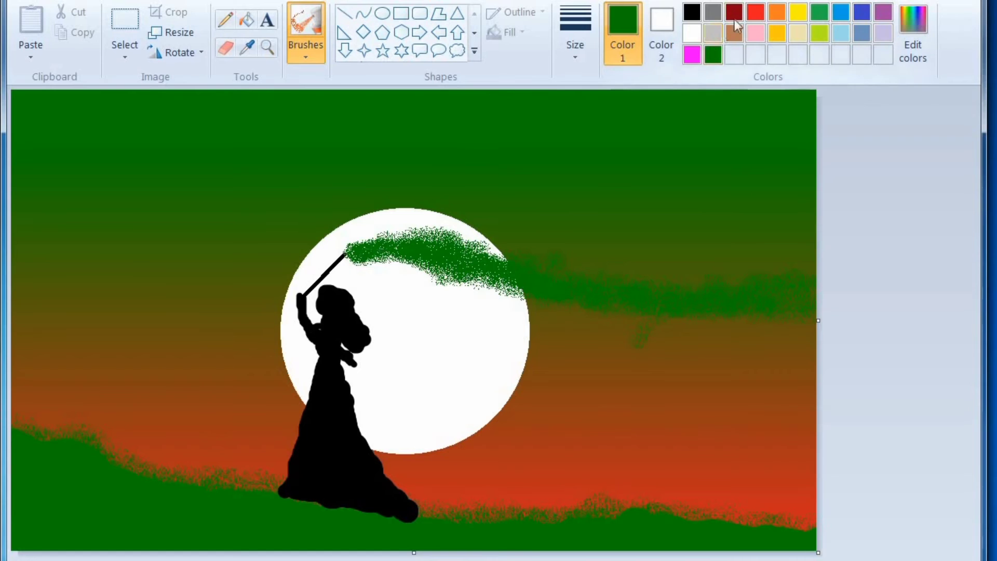
# Spray a red band directly beneath the green one, and touch up the green where red overlaps it at the moon's right edge
pyautogui.click(755, 12)
pyautogui.moveTo(423, 261)
pyautogui.mouseDown()
pyautogui.moveTo(370, 256)
pyautogui.moveTo(437, 260)
pyautogui.moveTo(460, 276)
pyautogui.moveTo(480, 275)
pyautogui.moveTo(457, 265)
pyautogui.moveTo(565, 295)
pyautogui.moveTo(500, 289)
pyautogui.moveTo(551, 289)
pyautogui.moveTo(528, 287)
pyautogui.moveTo(582, 309)
pyautogui.moveTo(635, 309)
pyautogui.moveTo(601, 314)
pyautogui.moveTo(727, 323)
pyautogui.moveTo(710, 331)
pyautogui.moveTo(778, 333)
pyautogui.moveTo(768, 327)
pyautogui.moveTo(800, 317)
pyautogui.moveTo(658, 308)
pyautogui.moveTo(706, 307)
pyautogui.moveTo(694, 316)
pyautogui.moveTo(730, 325)
pyautogui.moveTo(644, 333)
pyautogui.moveTo(804, 338)
pyautogui.moveTo(819, 325)
pyautogui.moveTo(770, 345)
pyautogui.moveTo(797, 342)
pyautogui.moveTo(757, 341)
pyautogui.moveTo(833, 344)
pyautogui.moveTo(746, 319)
pyautogui.moveTo(777, 320)
pyautogui.moveTo(648, 321)
pyautogui.moveTo(749, 330)
pyautogui.moveTo(669, 323)
pyautogui.moveTo(658, 333)
pyautogui.moveTo(725, 337)
pyautogui.moveTo(708, 348)
pyautogui.moveTo(716, 335)
pyautogui.moveTo(707, 338)
pyautogui.moveTo(766, 339)
pyautogui.moveTo(690, 342)
pyautogui.moveTo(764, 361)
pyautogui.moveTo(803, 356)
pyautogui.moveTo(592, 331)
pyautogui.moveTo(530, 316)
pyautogui.moveTo(630, 323)
pyautogui.moveTo(535, 319)
pyautogui.moveTo(658, 335)
pyautogui.moveTo(421, 291)
pyautogui.moveTo(378, 271)
pyautogui.moveTo(549, 305)
pyautogui.moveTo(493, 299)
pyautogui.moveTo(530, 312)
pyautogui.moveTo(386, 260)
pyautogui.moveTo(538, 269)
pyautogui.moveTo(560, 276)
pyautogui.mouseUp()
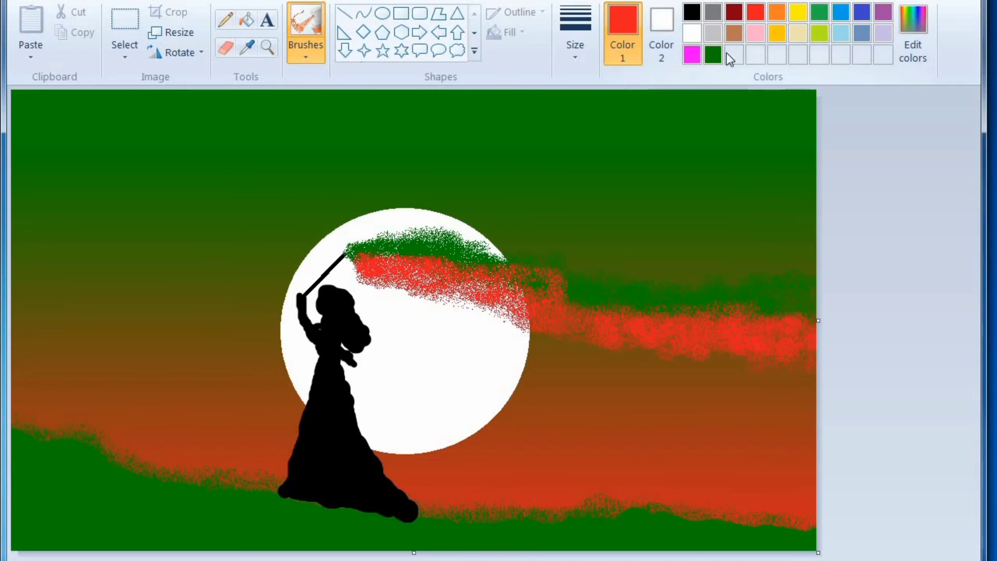
pyautogui.click(713, 54)
pyautogui.moveTo(546, 271)
pyautogui.mouseDown()
pyautogui.moveTo(497, 259)
pyautogui.moveTo(579, 283)
pyautogui.moveTo(526, 268)
pyautogui.mouseUp()
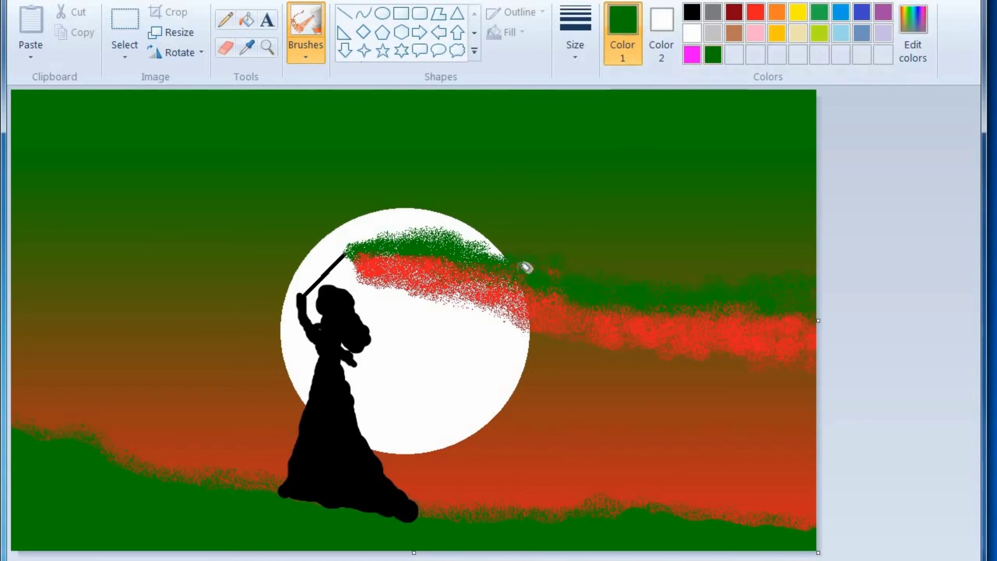
# Spray a green band along the underside of the red one, and thicken both green bands across the moon
pyautogui.moveTo(372, 262)
pyautogui.mouseDown()
pyautogui.moveTo(382, 283)
pyautogui.moveTo(367, 266)
pyautogui.moveTo(379, 265)
pyautogui.moveTo(364, 267)
pyautogui.moveTo(460, 302)
pyautogui.moveTo(442, 291)
pyautogui.moveTo(445, 304)
pyautogui.moveTo(555, 324)
pyautogui.moveTo(524, 300)
pyautogui.moveTo(485, 301)
pyautogui.moveTo(626, 360)
pyautogui.moveTo(754, 369)
pyautogui.moveTo(741, 368)
pyautogui.moveTo(767, 364)
pyautogui.moveTo(711, 355)
pyautogui.moveTo(756, 354)
pyautogui.moveTo(707, 360)
pyautogui.moveTo(827, 372)
pyautogui.moveTo(572, 354)
pyautogui.moveTo(583, 352)
pyautogui.moveTo(555, 344)
pyautogui.moveTo(717, 375)
pyautogui.moveTo(645, 362)
pyautogui.moveTo(665, 378)
pyautogui.moveTo(654, 380)
pyautogui.moveTo(599, 368)
pyautogui.moveTo(840, 404)
pyautogui.moveTo(728, 385)
pyautogui.mouseUp()
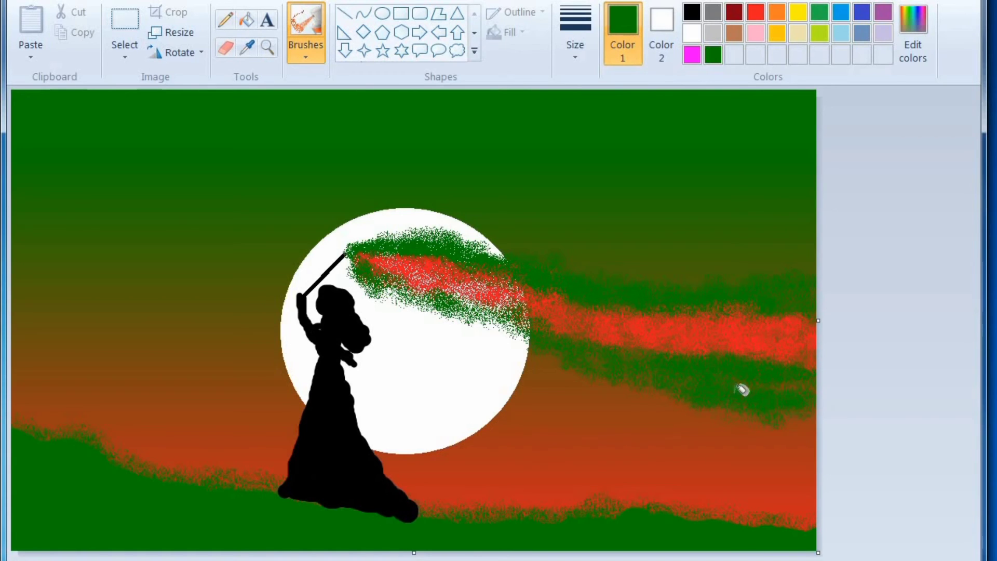
pyautogui.moveTo(519, 342)
pyautogui.mouseDown()
pyautogui.moveTo(370, 290)
pyautogui.moveTo(530, 323)
pyautogui.moveTo(458, 321)
pyautogui.moveTo(383, 291)
pyautogui.moveTo(512, 320)
pyautogui.moveTo(462, 315)
pyautogui.moveTo(511, 339)
pyautogui.moveTo(493, 347)
pyautogui.moveTo(526, 343)
pyautogui.moveTo(657, 373)
pyautogui.moveTo(466, 340)
pyautogui.moveTo(494, 325)
pyautogui.moveTo(508, 338)
pyautogui.moveTo(371, 304)
pyautogui.moveTo(401, 289)
pyautogui.moveTo(390, 297)
pyautogui.moveTo(374, 270)
pyautogui.moveTo(394, 251)
pyautogui.moveTo(470, 243)
pyautogui.mouseUp()
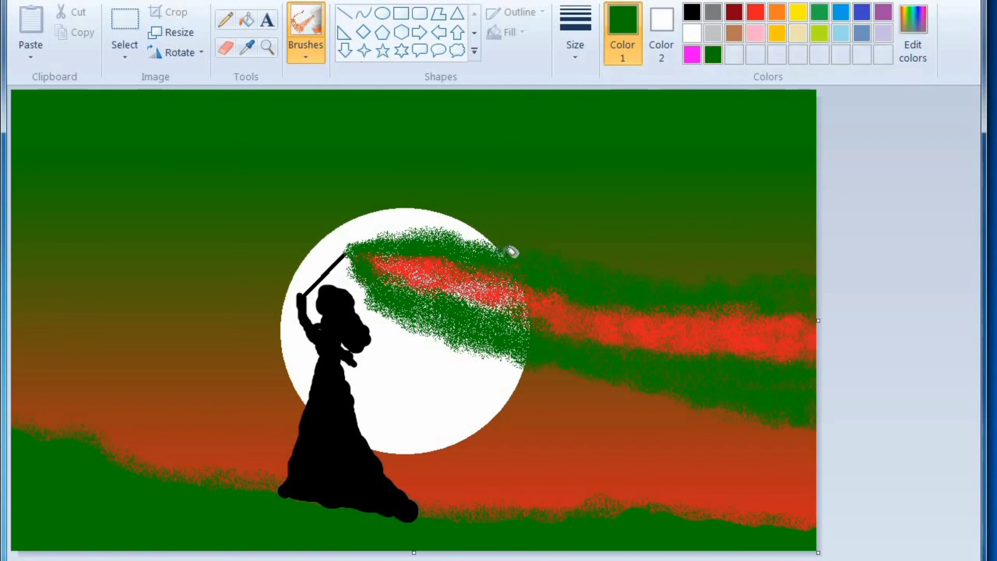
pyautogui.moveTo(507, 249)
pyautogui.mouseDown()
pyautogui.moveTo(390, 225)
pyautogui.moveTo(375, 237)
pyautogui.moveTo(402, 233)
pyautogui.moveTo(376, 239)
pyautogui.moveTo(436, 227)
pyautogui.mouseUp()
# Spray more red along the middle band from the pole's tip to the canvas's right edge to make it denser
pyautogui.click(757, 11)
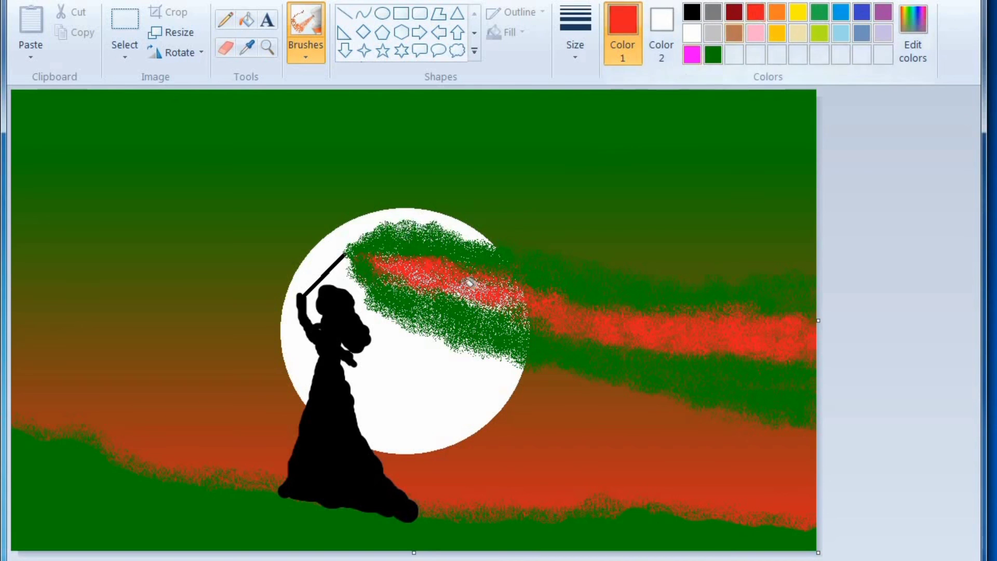
pyautogui.moveTo(486, 283); pyautogui.dragTo(445, 286)
pyautogui.moveTo(502, 297)
pyautogui.mouseDown()
pyautogui.moveTo(540, 305)
pyautogui.moveTo(499, 310)
pyautogui.moveTo(541, 301)
pyautogui.moveTo(511, 294)
pyautogui.moveTo(595, 317)
pyautogui.moveTo(569, 327)
pyautogui.moveTo(576, 333)
pyautogui.moveTo(554, 327)
pyautogui.moveTo(628, 340)
pyautogui.mouseUp()
pyautogui.moveTo(757, 330); pyautogui.dragTo(811, 355)
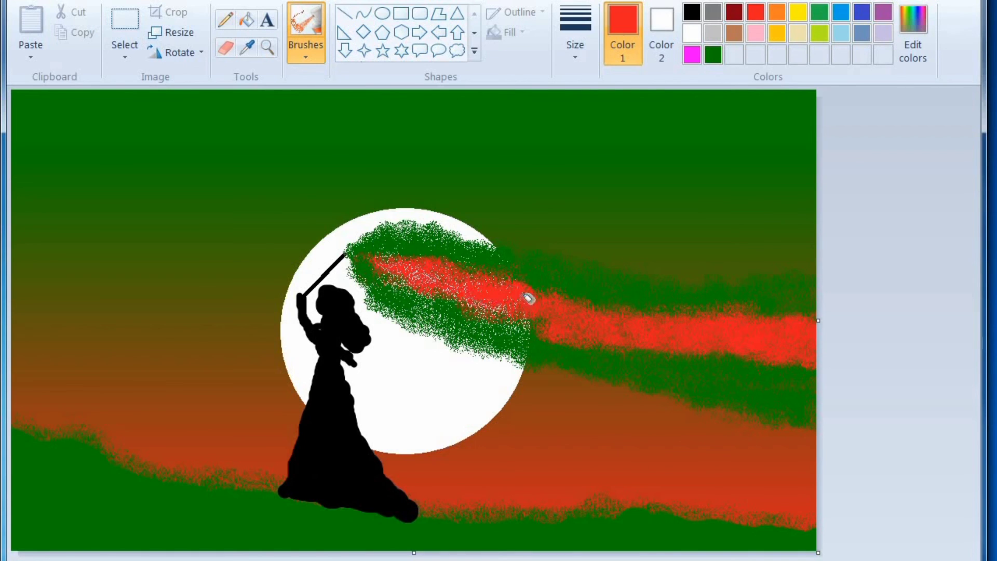
pyautogui.moveTo(385, 254)
pyautogui.mouseDown()
pyautogui.moveTo(445, 245)
pyautogui.moveTo(446, 277)
pyautogui.mouseUp()
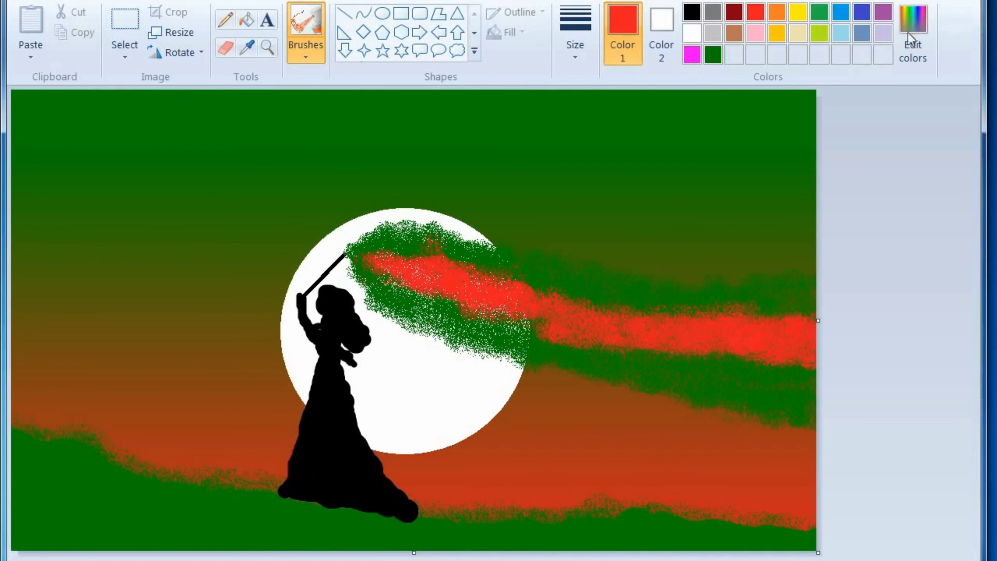
# Spray very dark green (Red 0, Green 64, Blue 0) shading over the lower left and bottom centre of the hillside
pyautogui.click(906, 57)
pyautogui.click(337, 264)
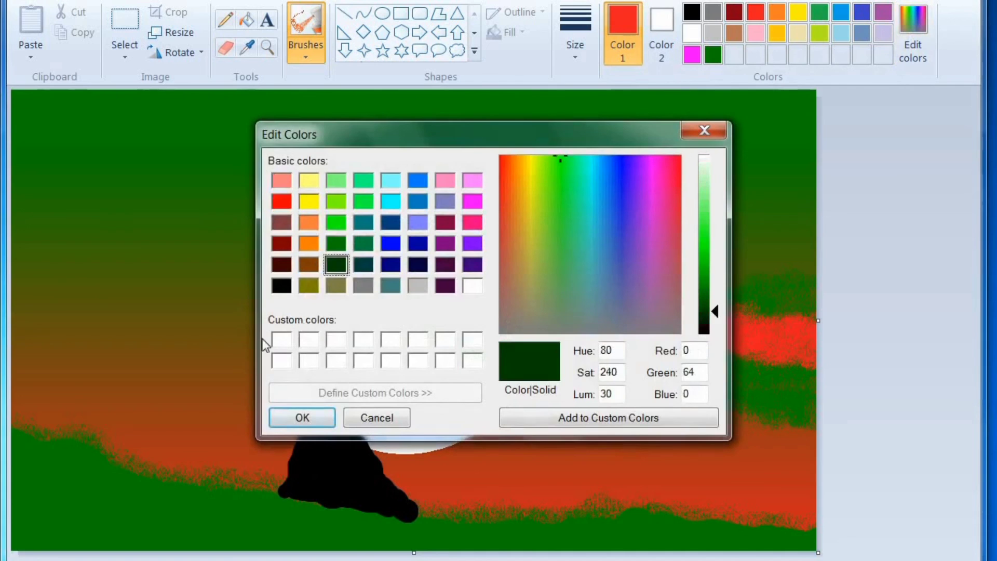
pyautogui.click(297, 418)
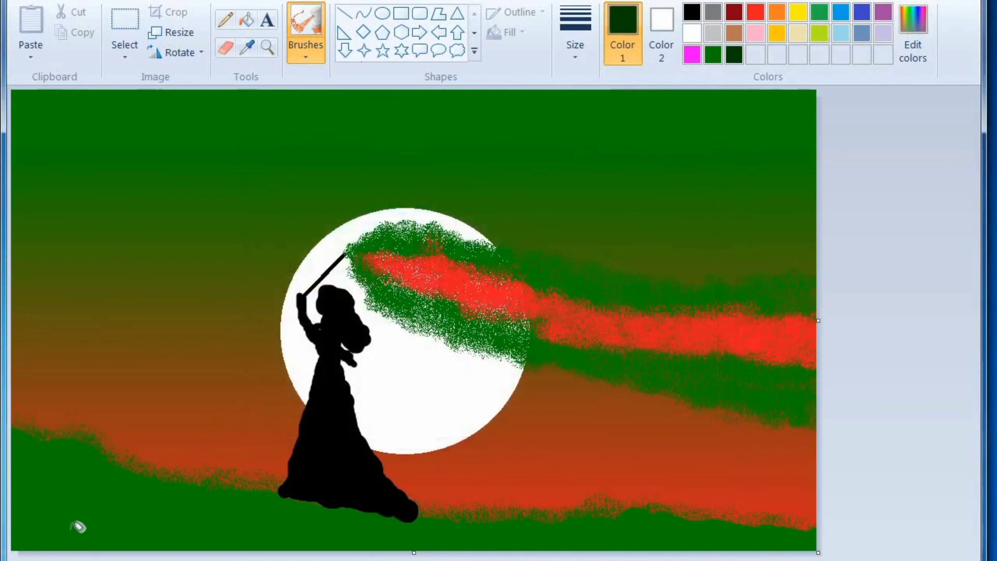
pyautogui.moveTo(49, 526)
pyautogui.mouseDown()
pyautogui.moveTo(19, 518)
pyautogui.moveTo(85, 544)
pyautogui.moveTo(70, 527)
pyautogui.moveTo(122, 541)
pyautogui.mouseUp()
pyautogui.moveTo(9, 538)
pyautogui.mouseDown()
pyautogui.moveTo(14, 493)
pyautogui.moveTo(66, 521)
pyautogui.moveTo(58, 513)
pyautogui.moveTo(80, 506)
pyautogui.moveTo(166, 549)
pyautogui.mouseUp()
pyautogui.moveTo(91, 547)
pyautogui.mouseDown()
pyautogui.moveTo(119, 538)
pyautogui.moveTo(89, 519)
pyautogui.moveTo(157, 552)
pyautogui.mouseUp()
pyautogui.moveTo(230, 547)
pyautogui.mouseDown()
pyautogui.moveTo(350, 524)
pyautogui.moveTo(251, 533)
pyautogui.moveTo(342, 527)
pyautogui.moveTo(346, 541)
pyautogui.moveTo(401, 541)
pyautogui.moveTo(342, 549)
pyautogui.moveTo(312, 549)
pyautogui.moveTo(463, 529)
pyautogui.mouseUp()
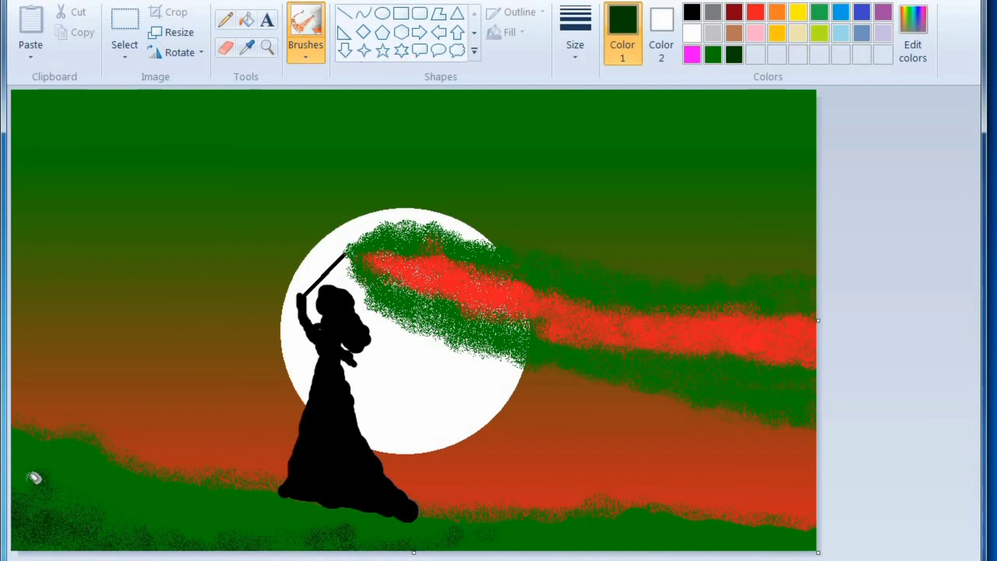
pyautogui.moveTo(24, 478)
pyautogui.mouseDown()
pyautogui.moveTo(78, 506)
pyautogui.moveTo(56, 490)
pyautogui.moveTo(113, 497)
pyautogui.moveTo(102, 516)
pyautogui.moveTo(144, 548)
pyautogui.mouseUp()
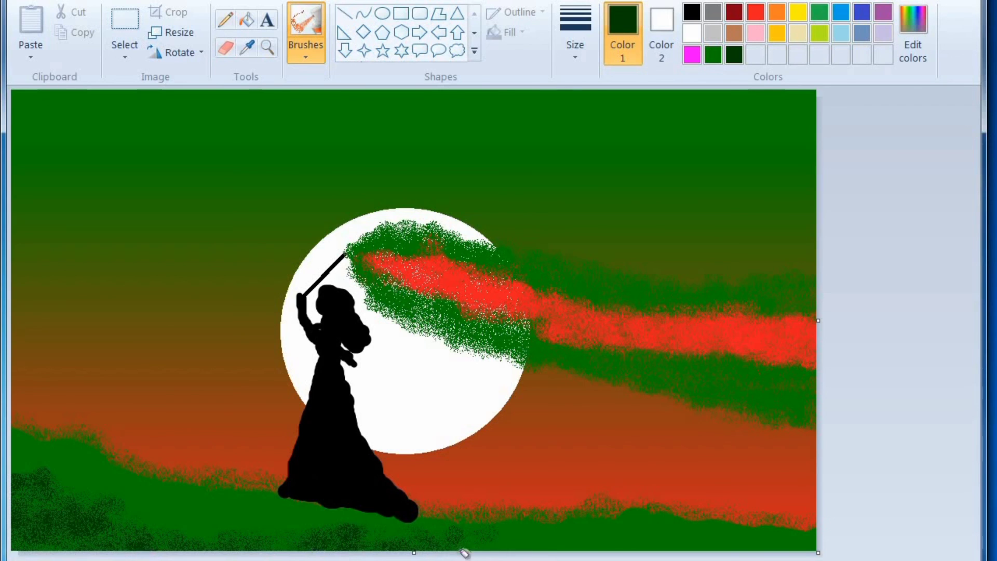
pyautogui.moveTo(256, 515)
pyautogui.mouseDown()
pyautogui.moveTo(212, 514)
pyautogui.moveTo(209, 502)
pyautogui.moveTo(198, 526)
pyautogui.moveTo(235, 500)
pyautogui.moveTo(285, 526)
pyautogui.moveTo(257, 515)
pyautogui.moveTo(367, 511)
pyautogui.moveTo(191, 512)
pyautogui.moveTo(254, 474)
pyautogui.moveTo(219, 496)
pyautogui.moveTo(165, 508)
pyautogui.mouseUp()
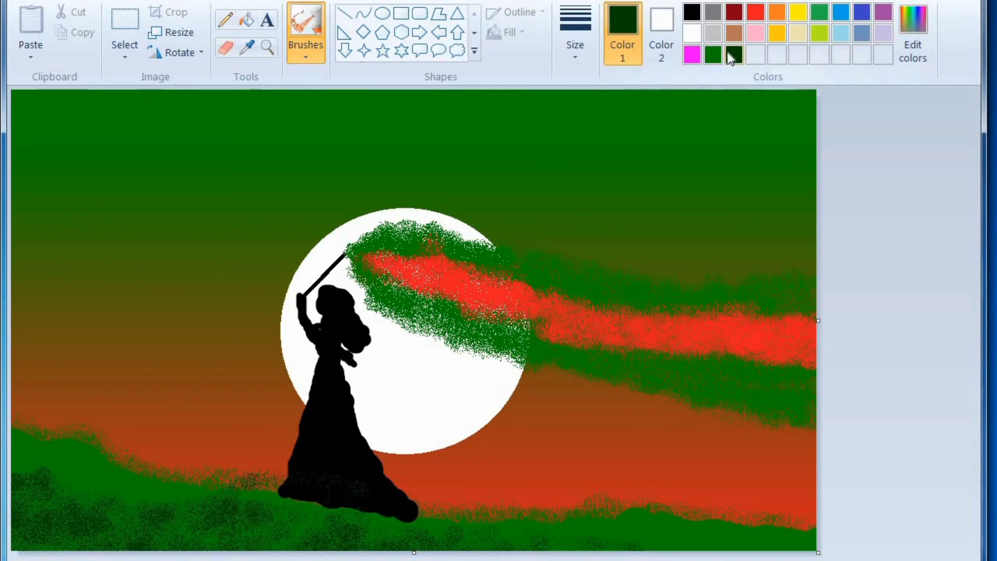
# Set Color 1 back to the brighter hillside green
pyautogui.click(713, 55)
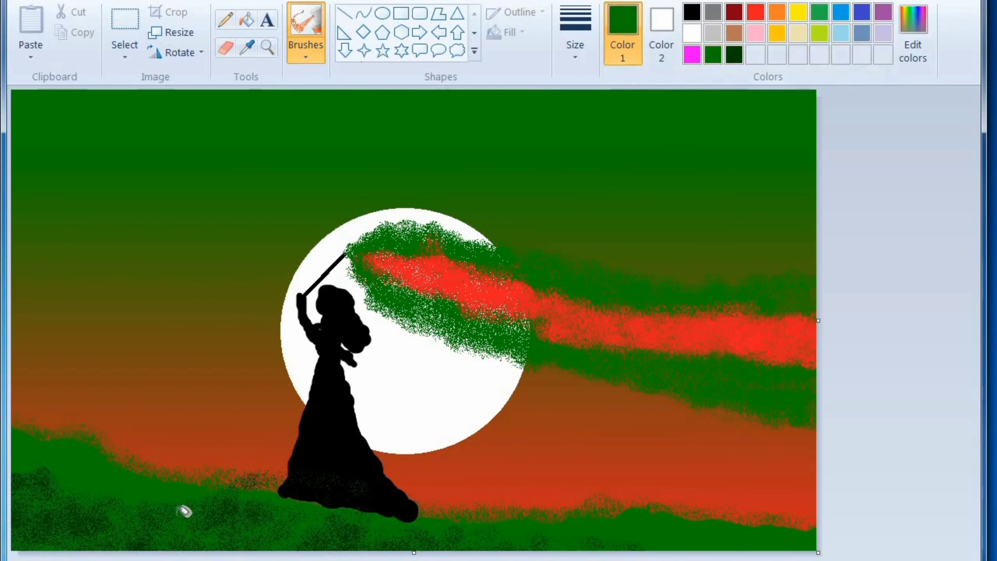